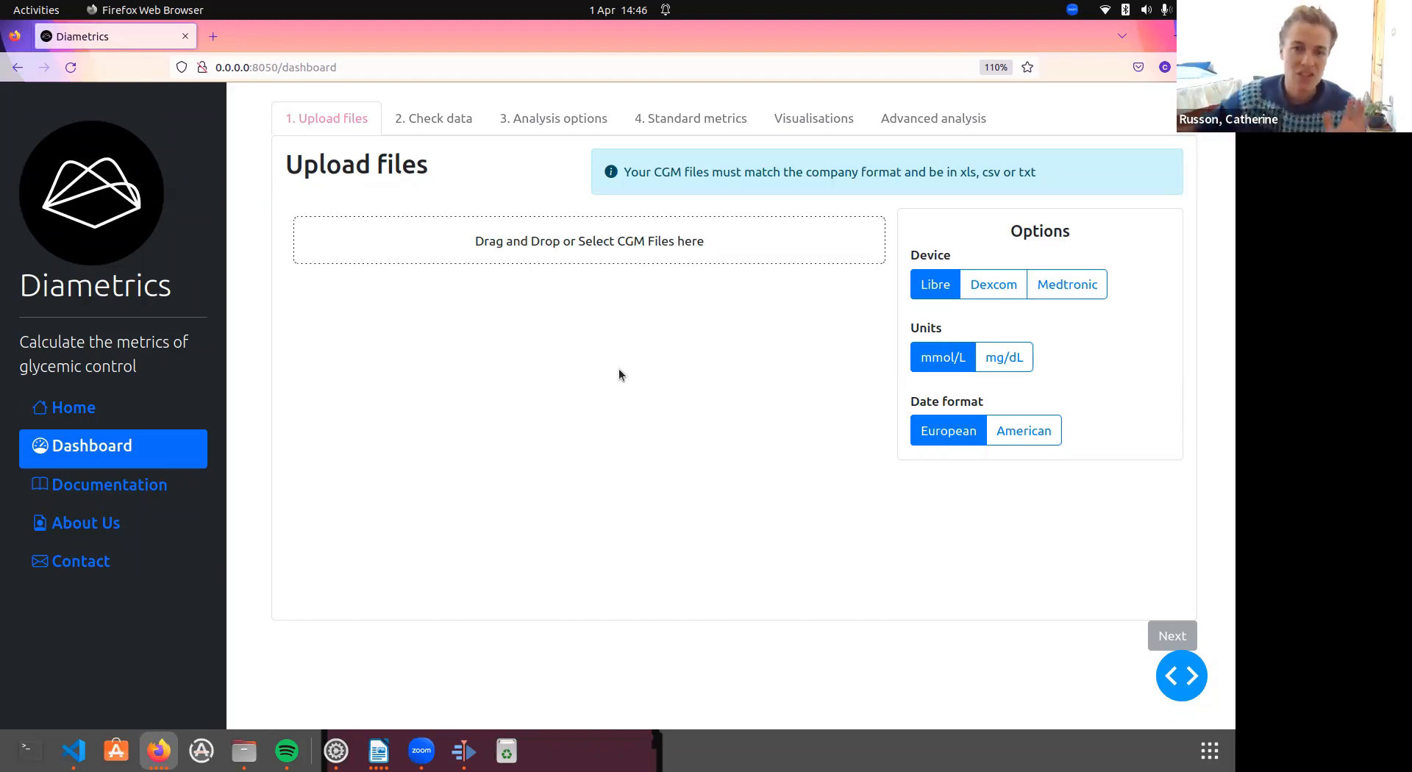
Step: Upload the CGM files libre_amer_01.csv and libre_amer_02.csv from the tests/test_data folder of the diametrics-webapp-dash project
left_click(596, 248)
scroll(332, 431, "down", 3)
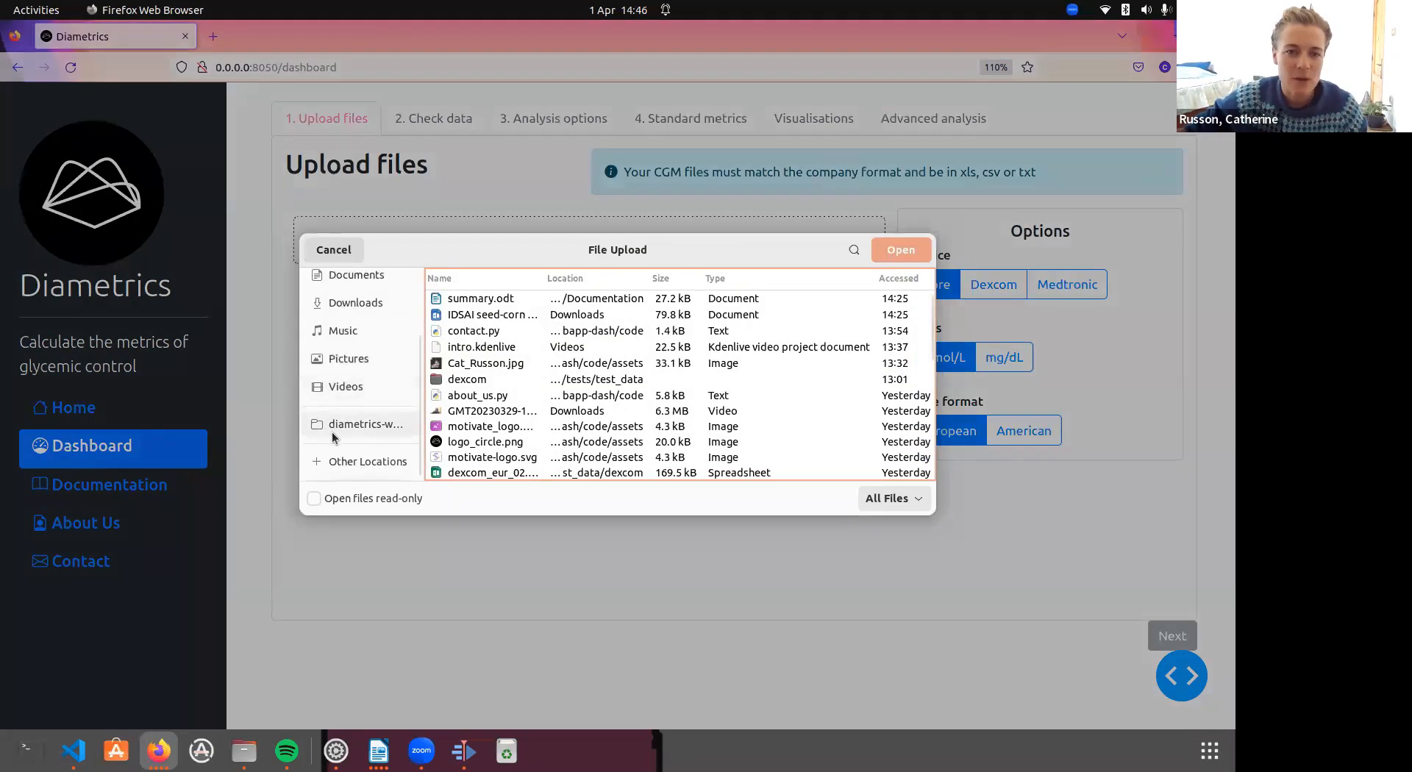
left_click(341, 425)
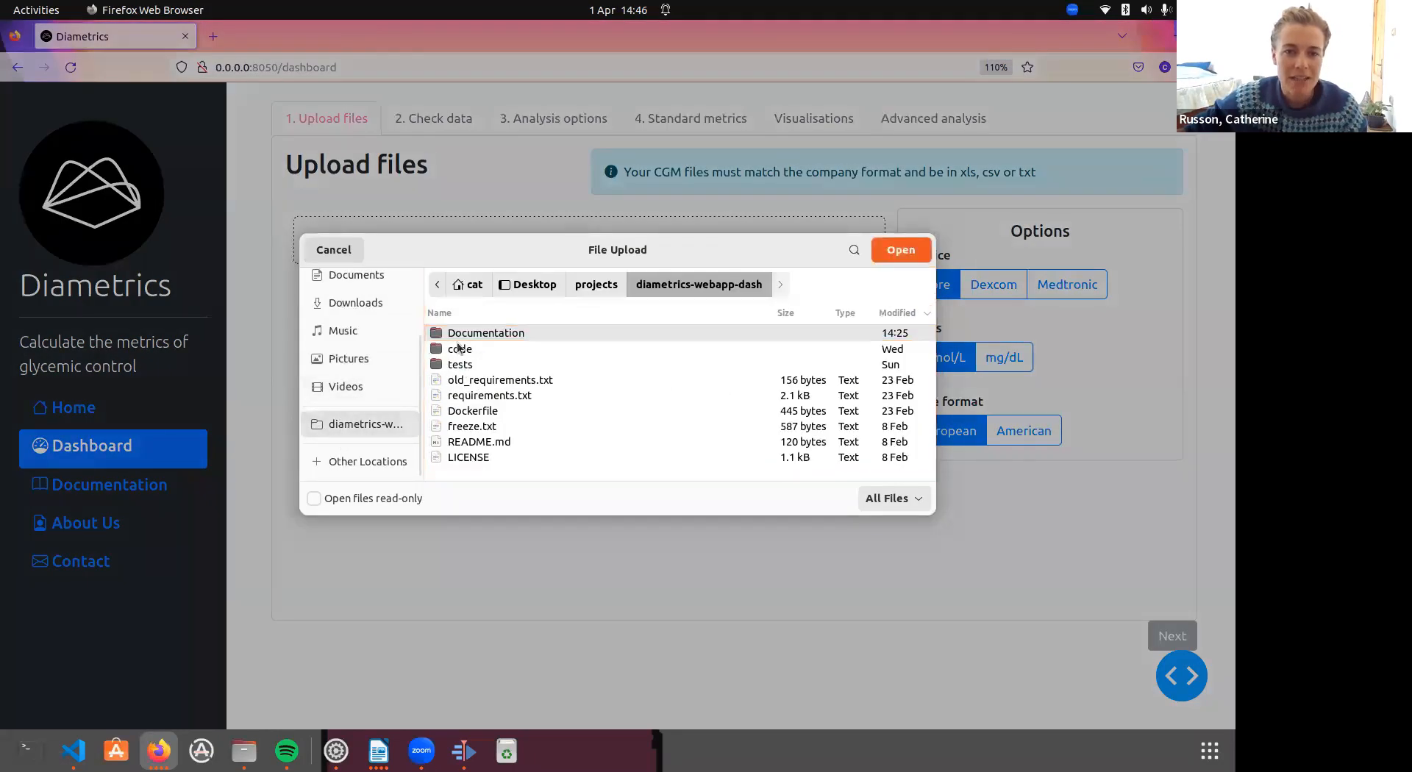
double_click(464, 362)
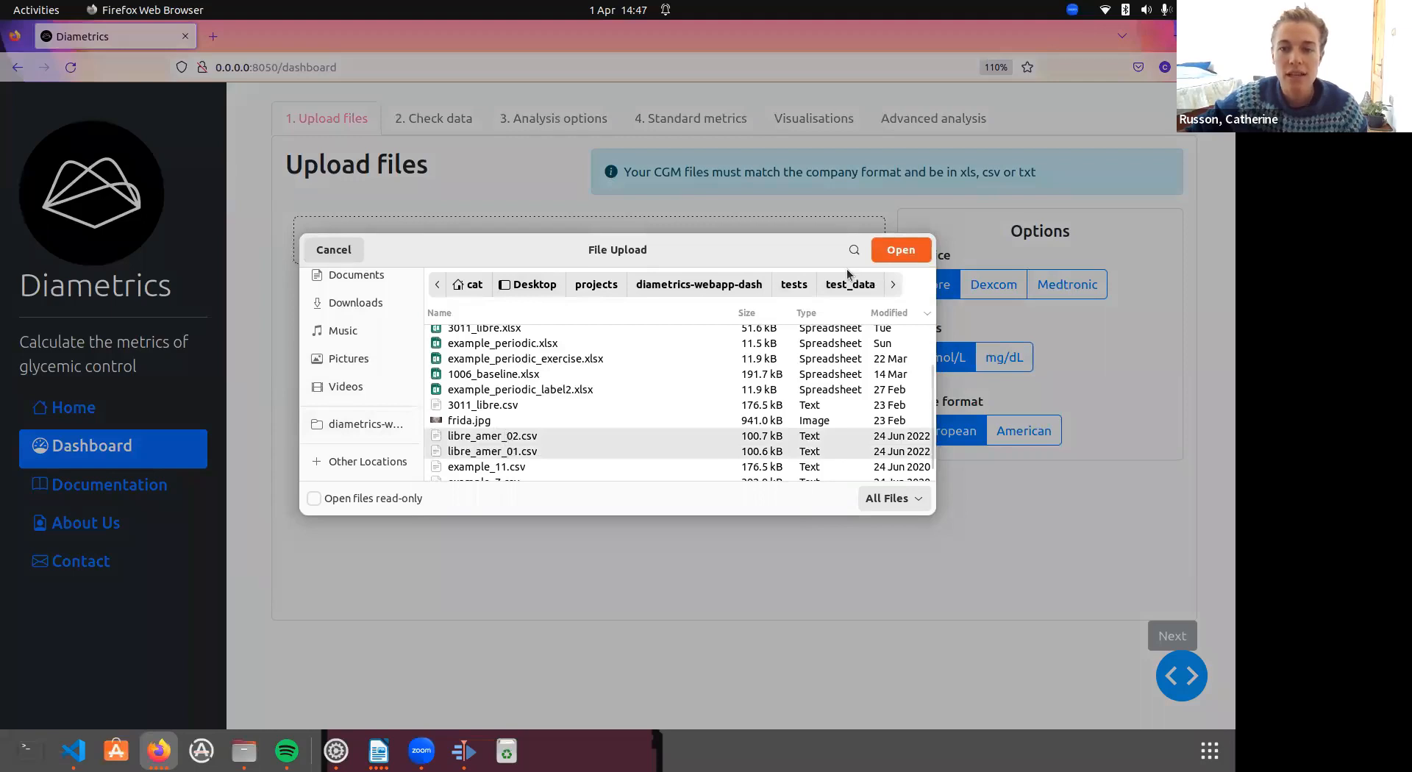
left_click(898, 251)
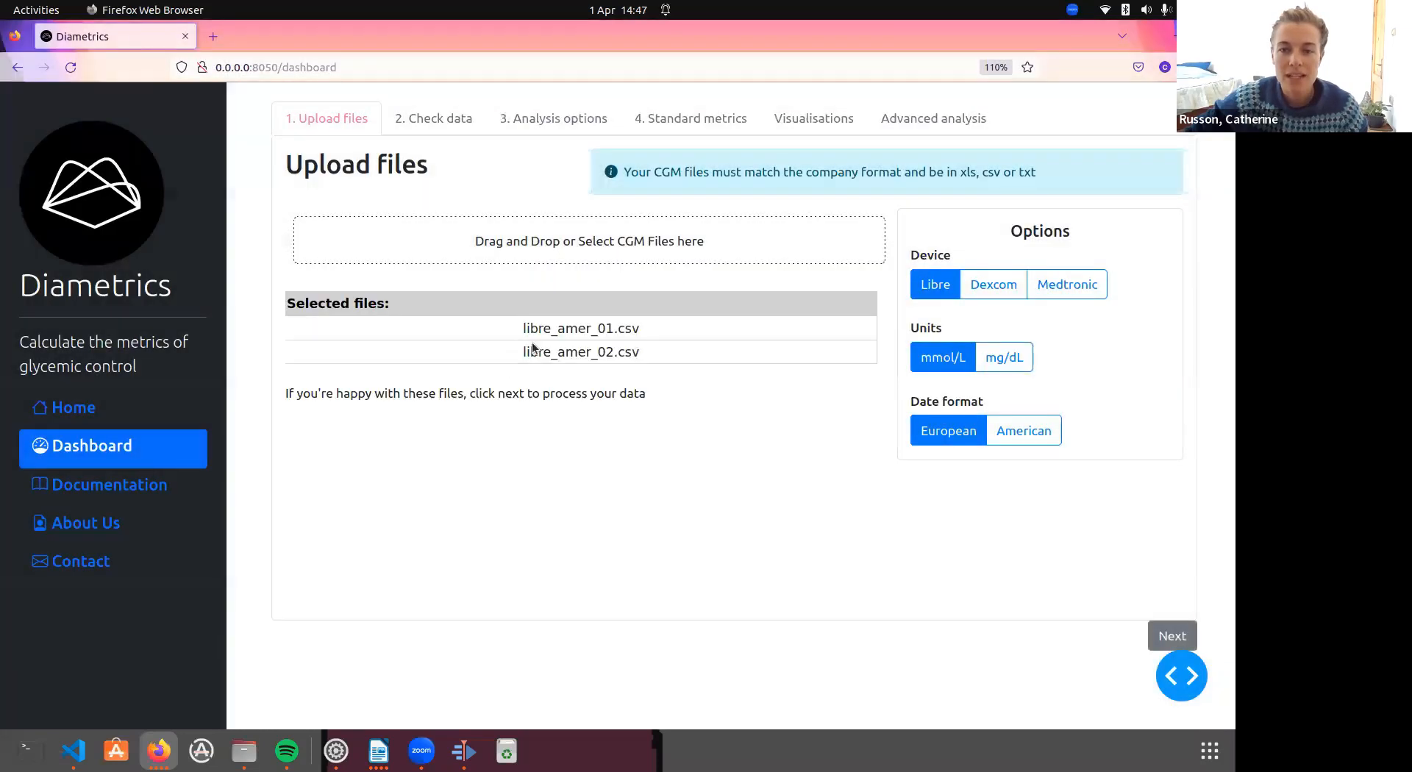
Step: Process the uploaded files with mg/dL units and the American date format, continuing past the data overview
left_click(997, 359)
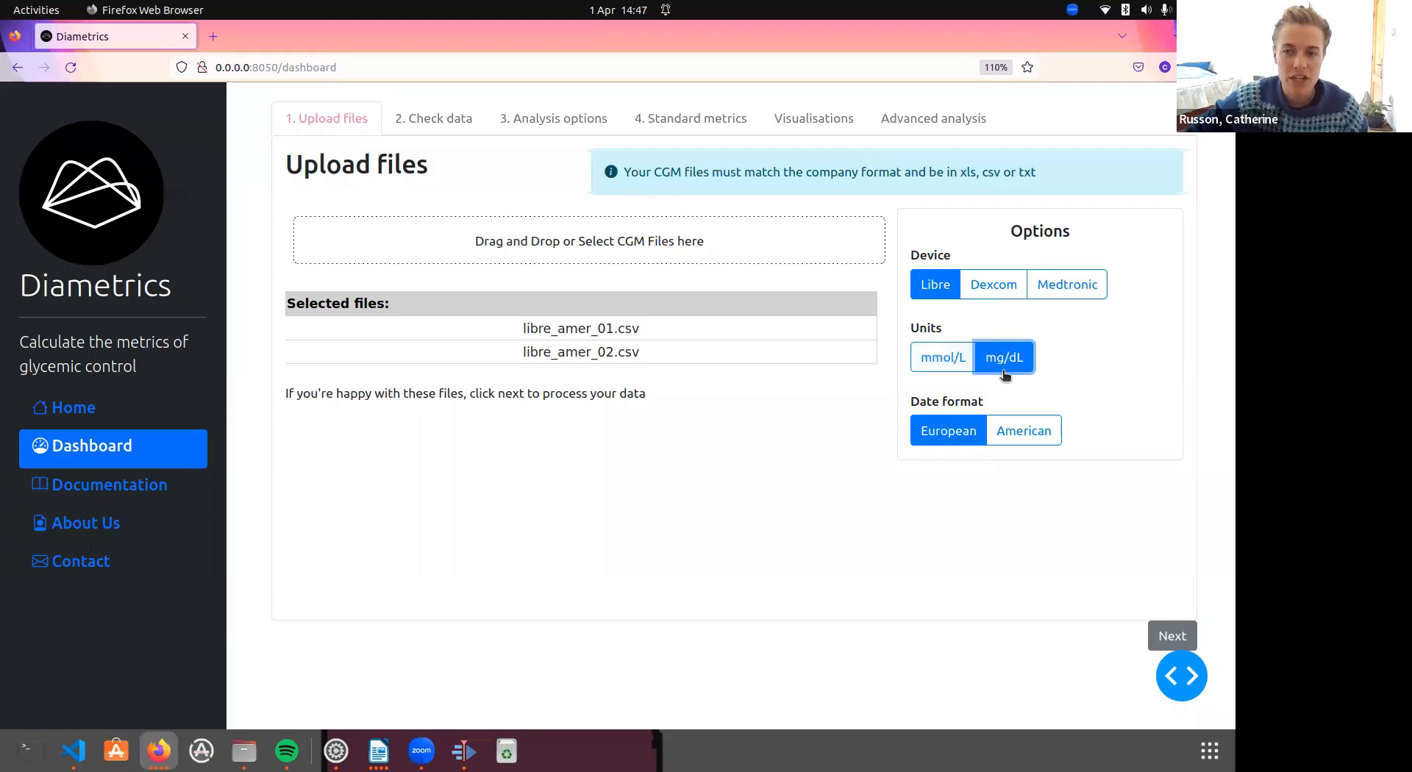
left_click(1009, 437)
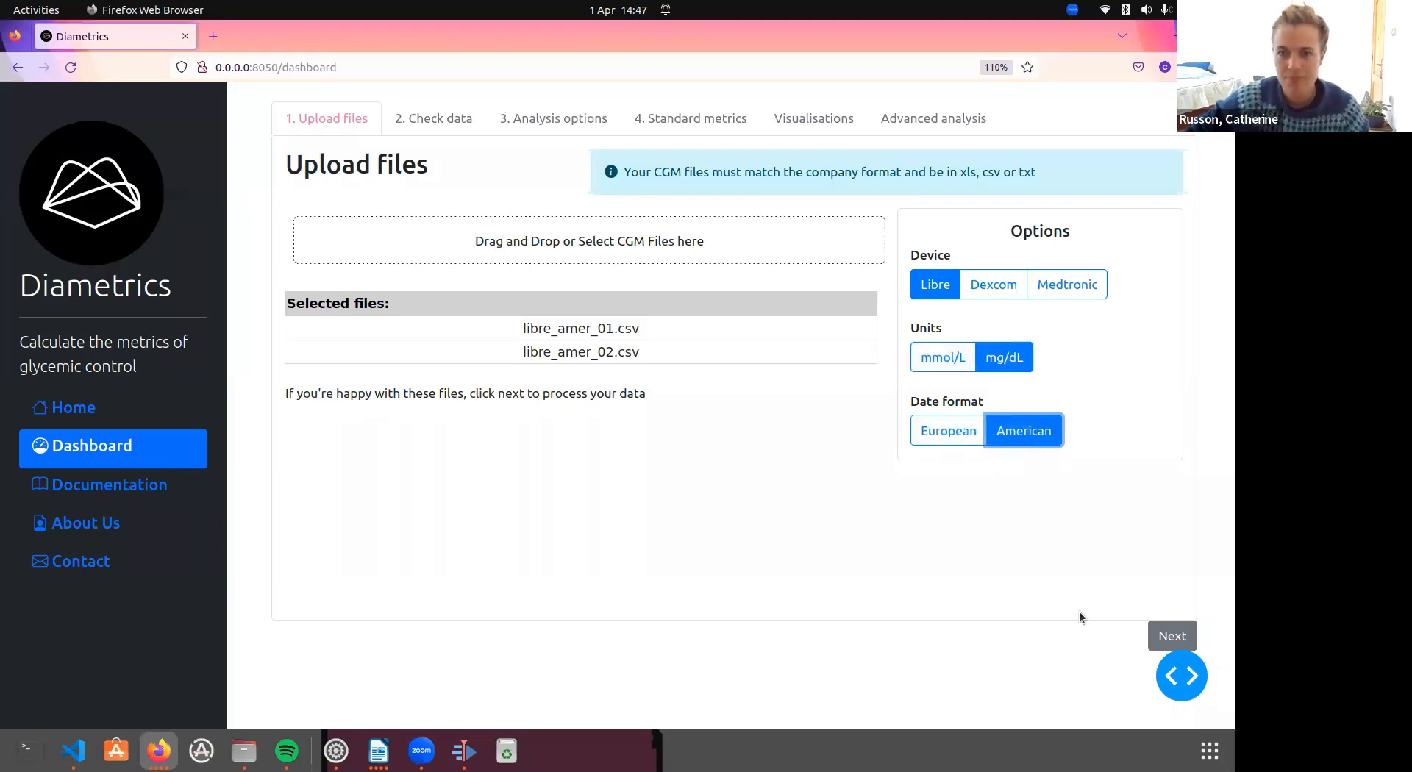
left_click(1172, 636)
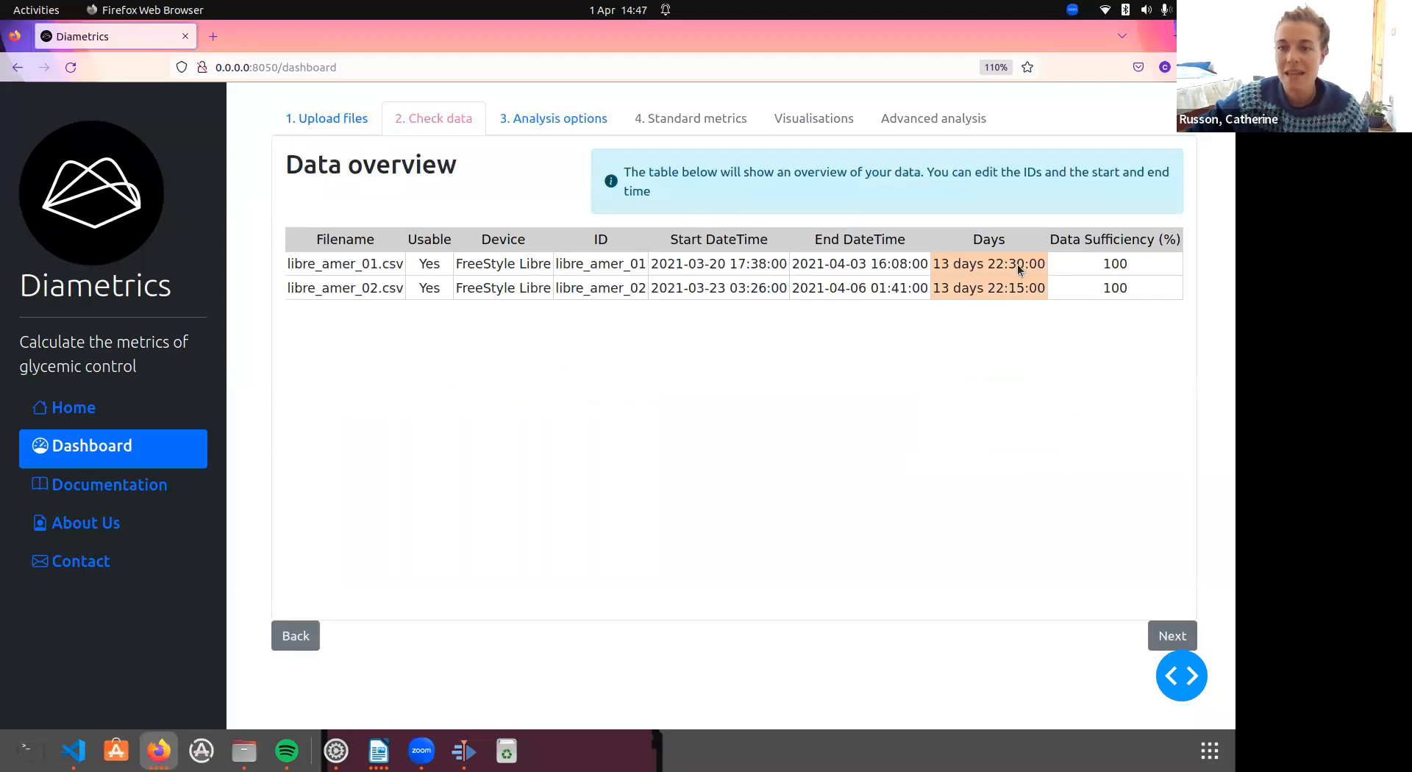
left_click(1158, 645)
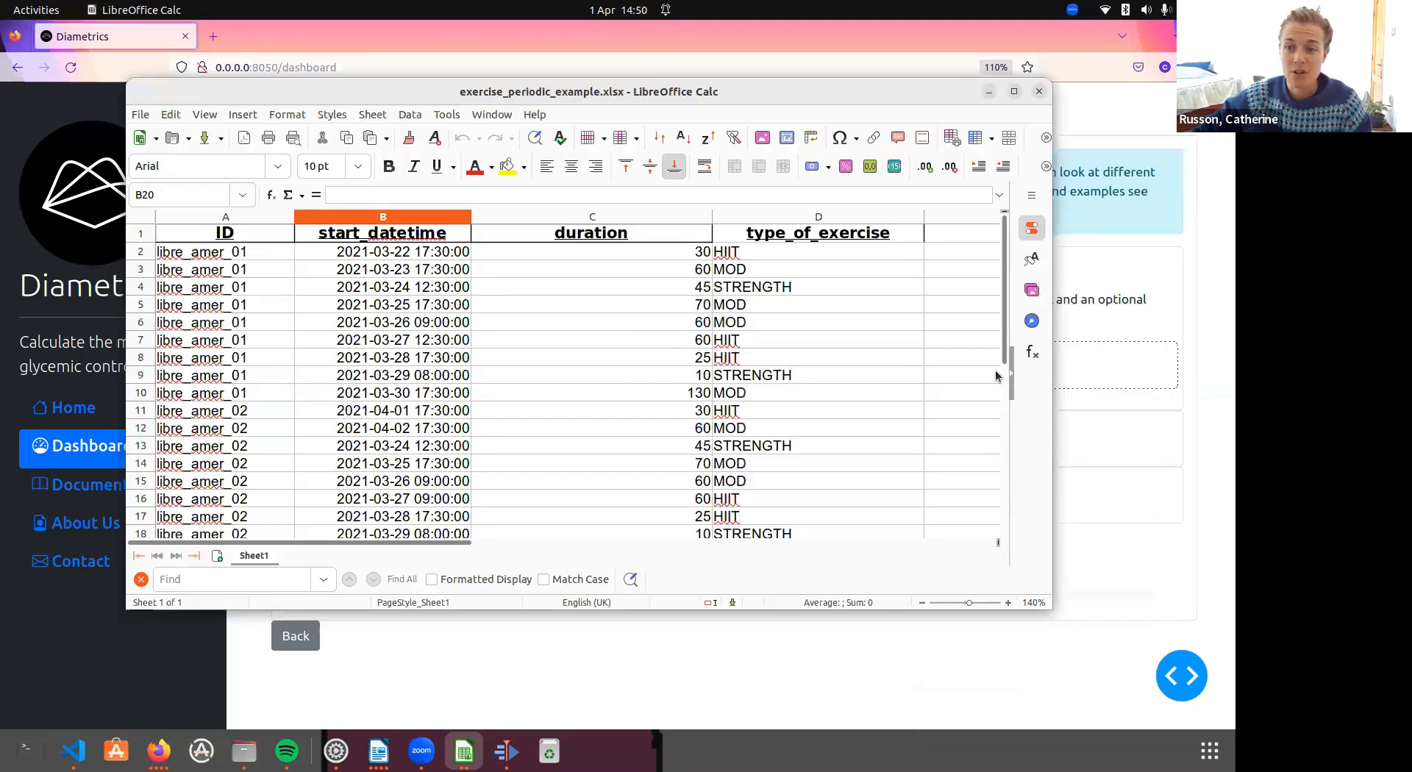
Step: Enlarge the exercise_periodic_example.xlsx window and examine its ID, start_datetime, duration, type_of_exercise and borg_score columns
left_click_drag(1052, 608, 1234, 660)
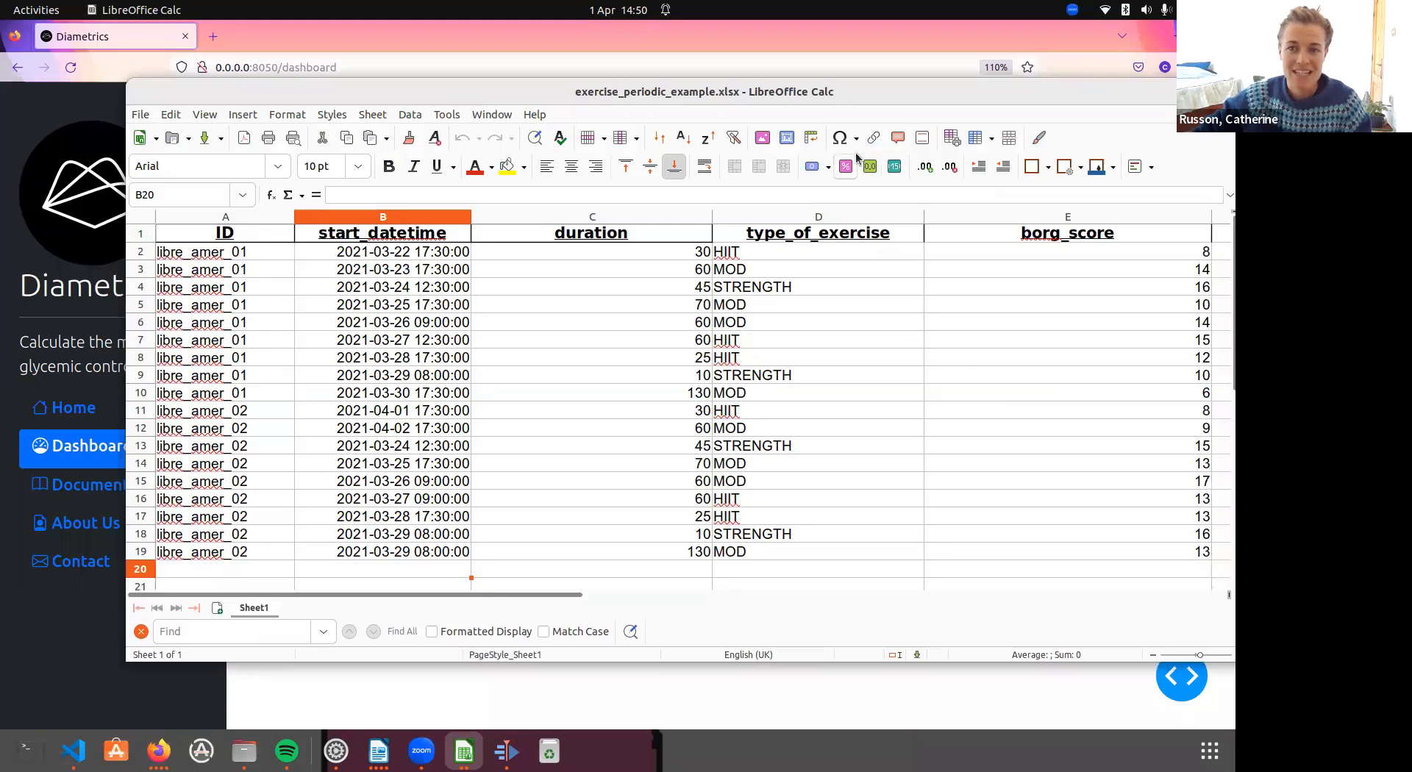
left_click_drag(813, 95, 748, 74)
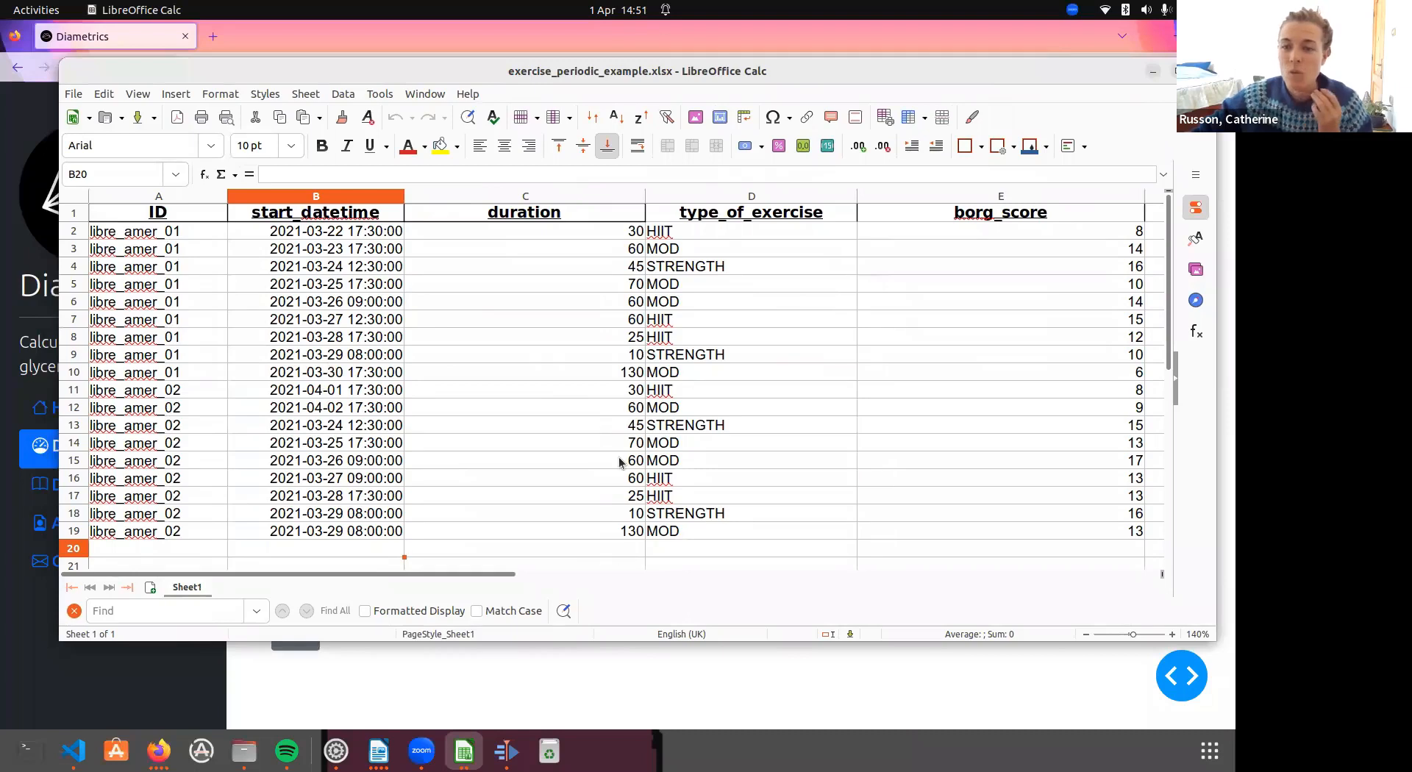
left_click(693, 238)
left_click(696, 249)
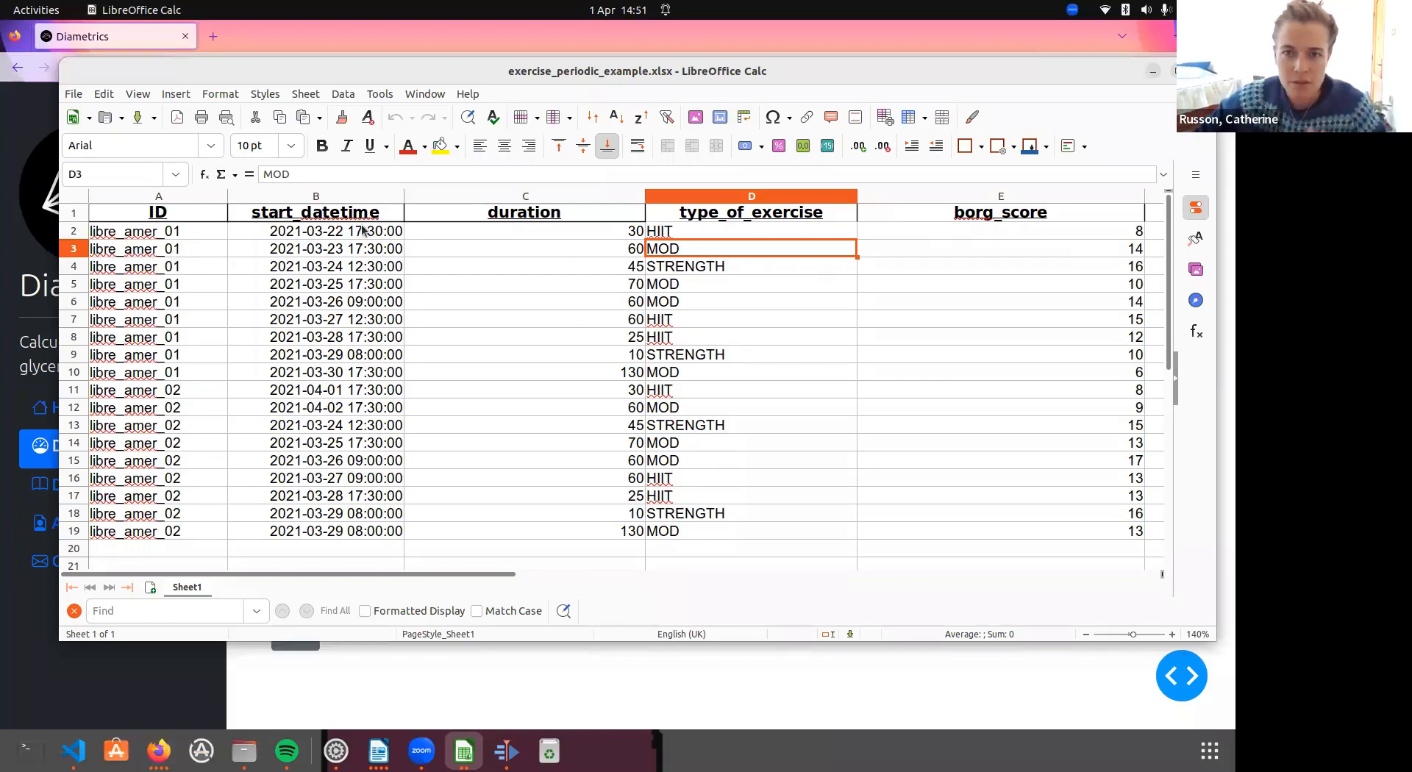
left_click(287, 217)
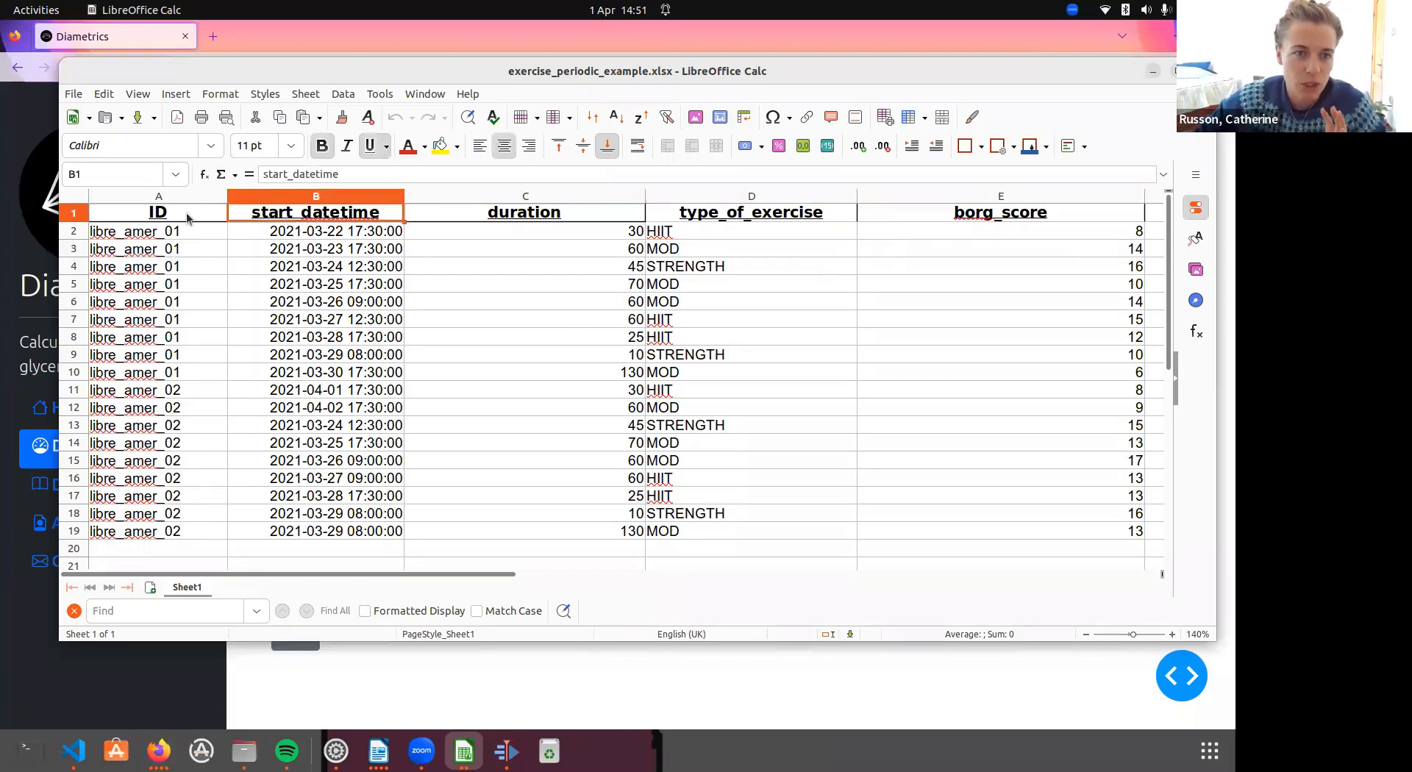
left_click(191, 219)
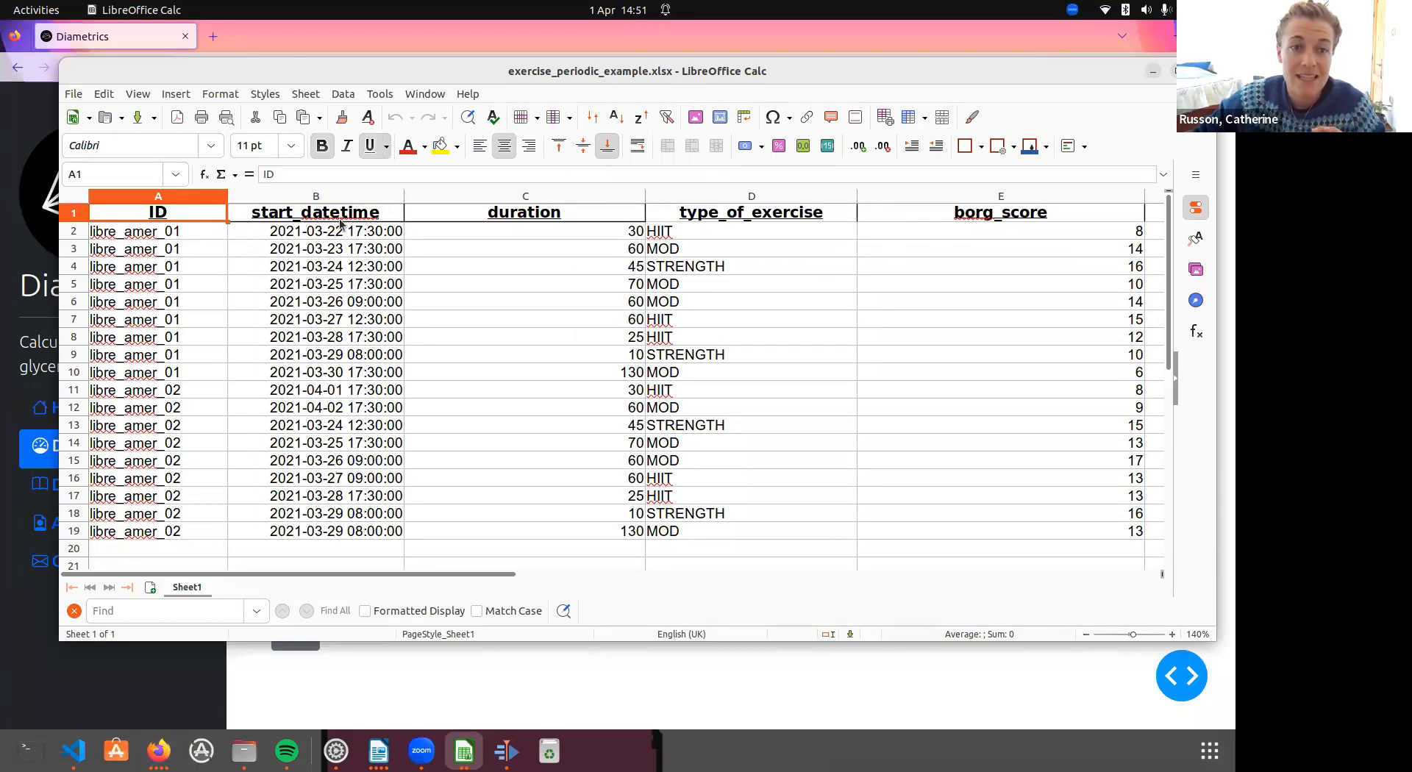
left_click_drag(185, 212, 489, 211)
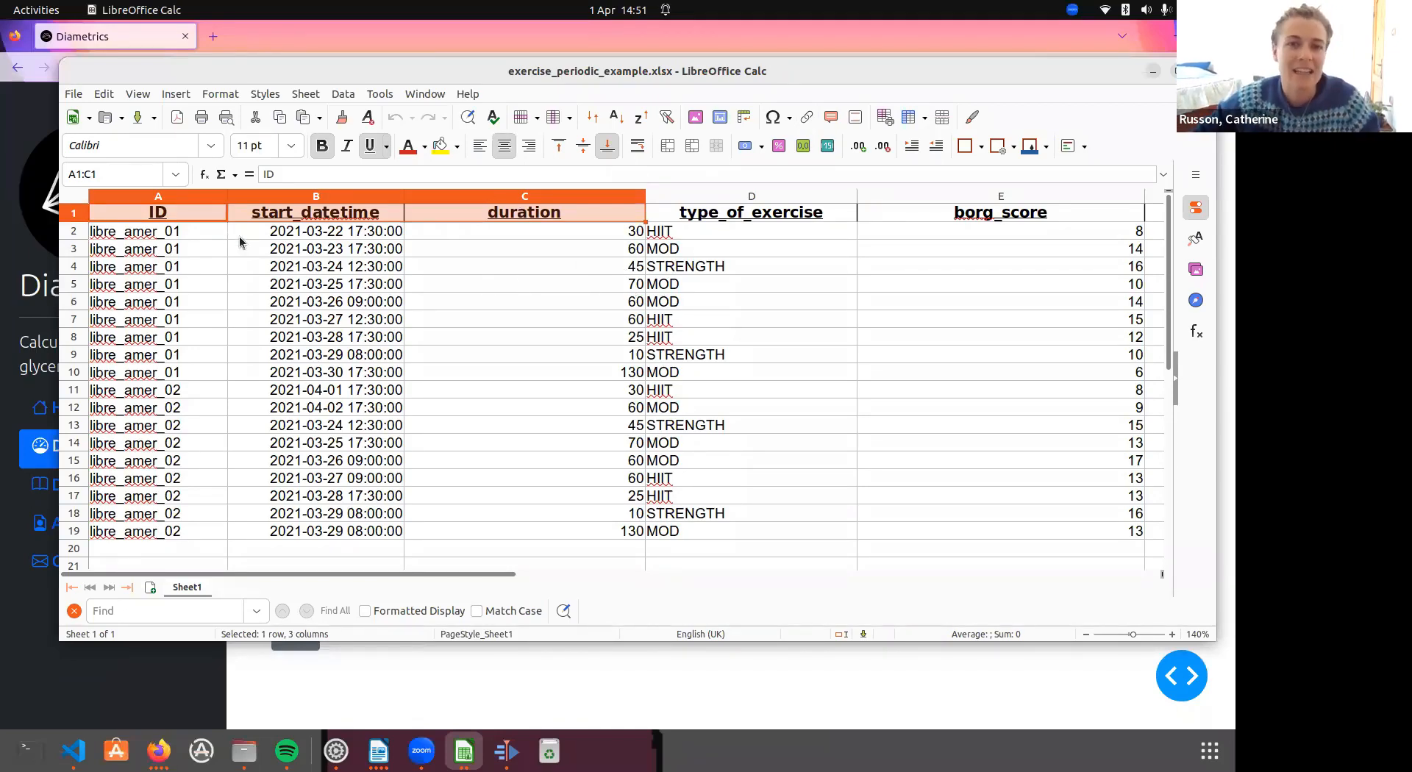
left_click(163, 213)
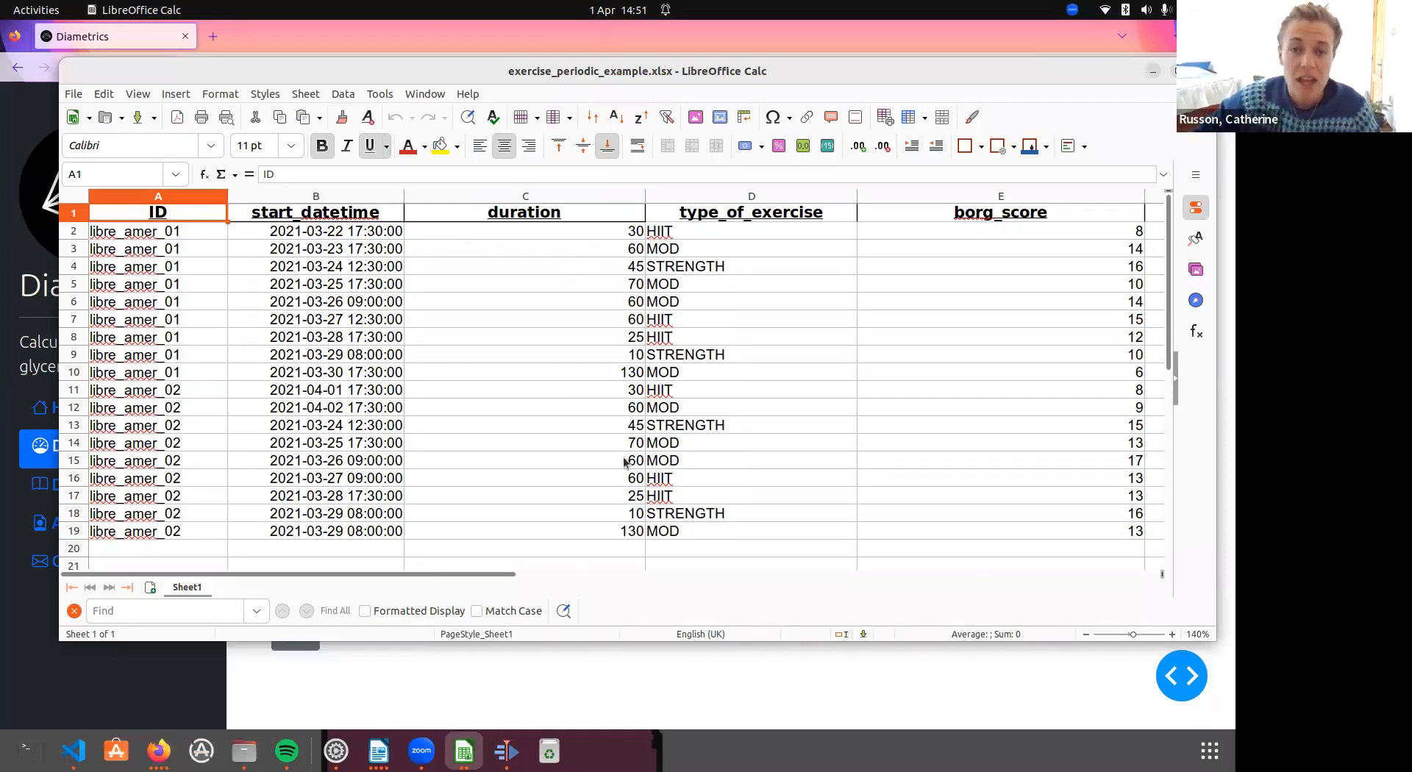
left_click(740, 211)
left_click(928, 197)
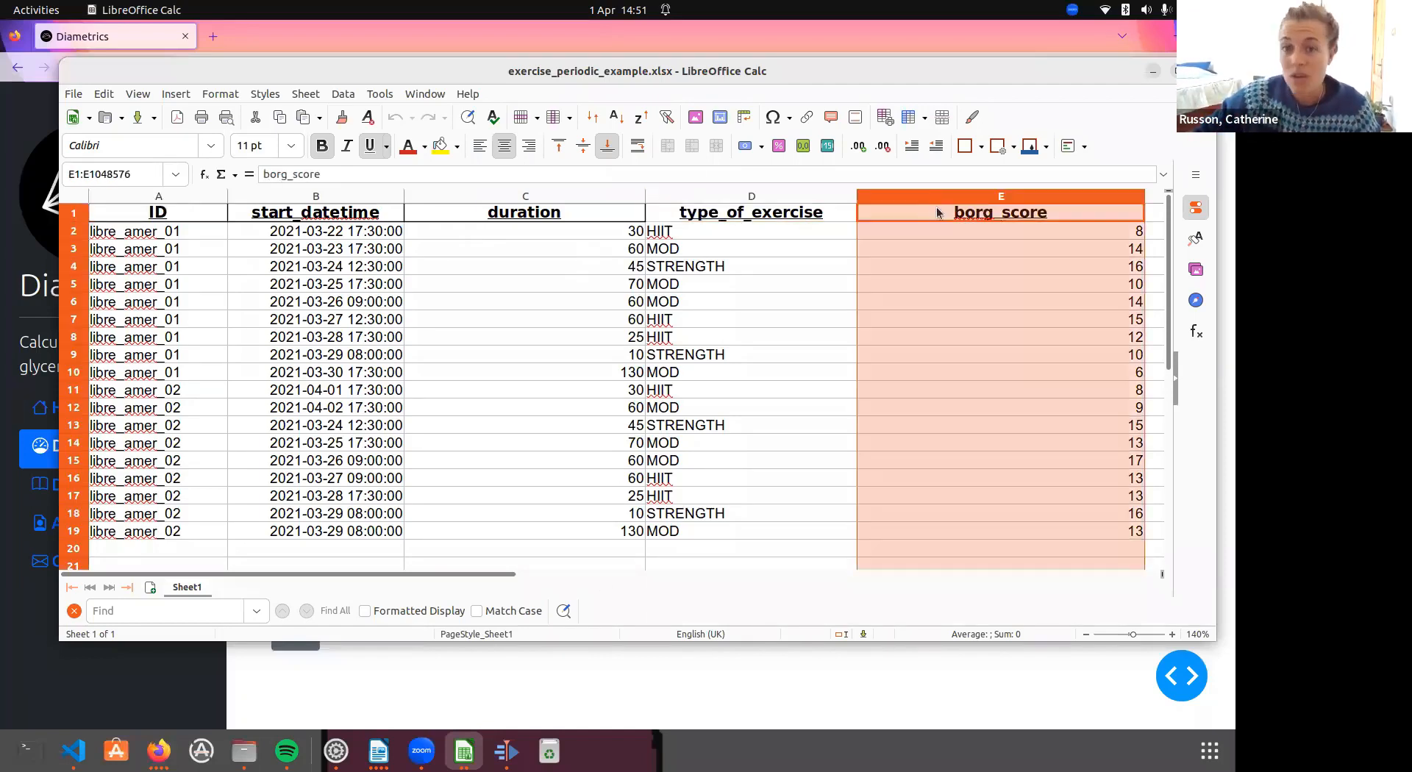
left_click(940, 216)
Step: Enlarge the menstrual_periodic_example.xlsx window and examine its IDs, start and end datetimes, ovarian and uterine cycle phases, and day_of_cycle column
left_click_drag(1235, 125, 511, 96)
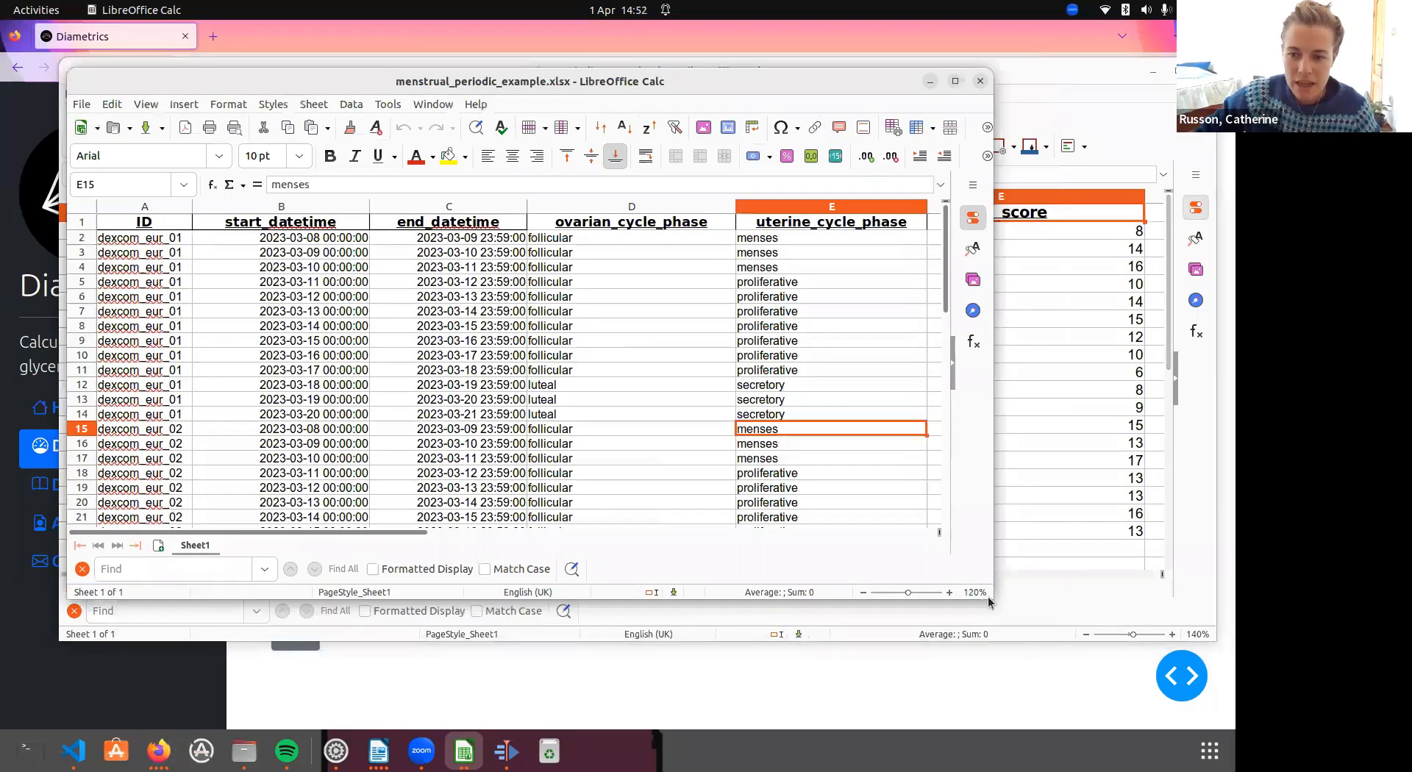
left_click_drag(992, 603, 1236, 768)
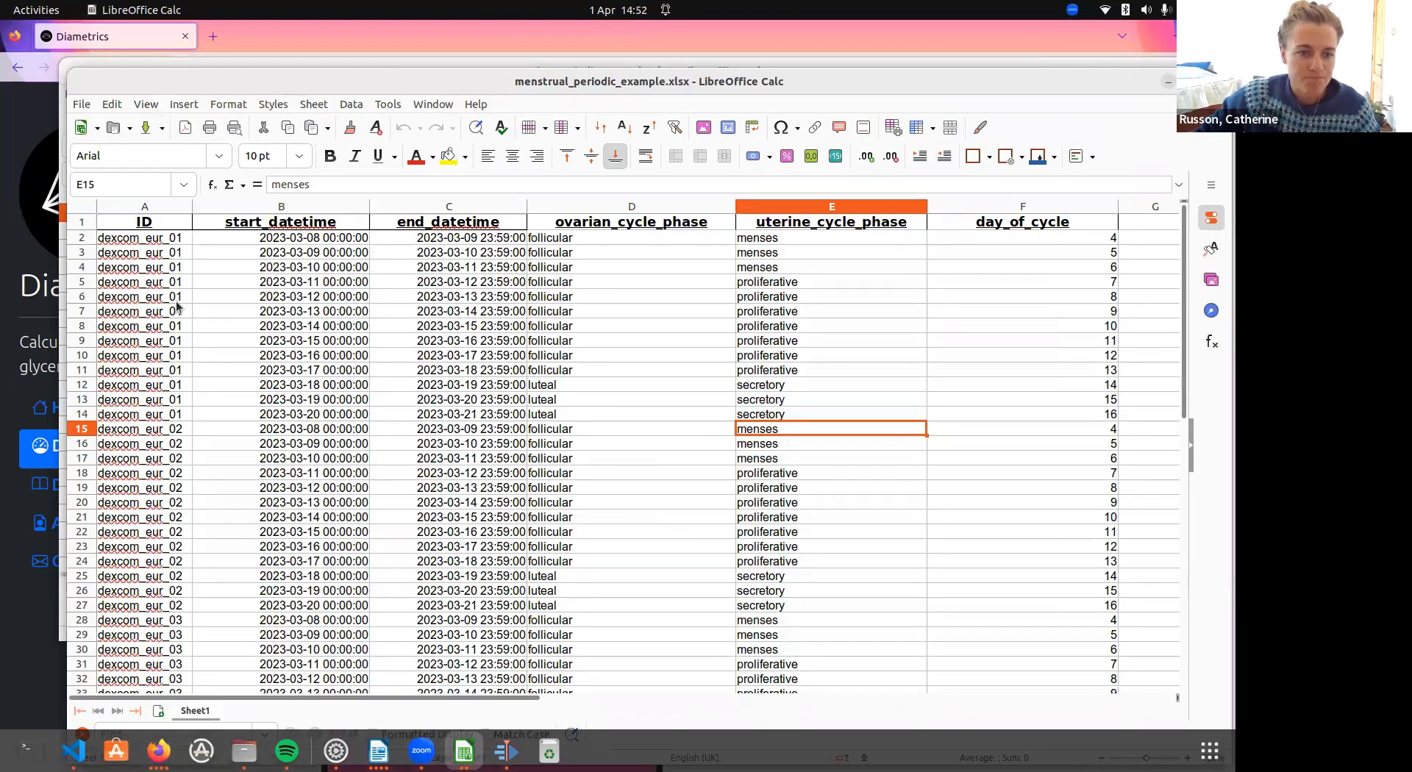
scroll(176, 307, "down", 3)
scroll(180, 312, "up", 3)
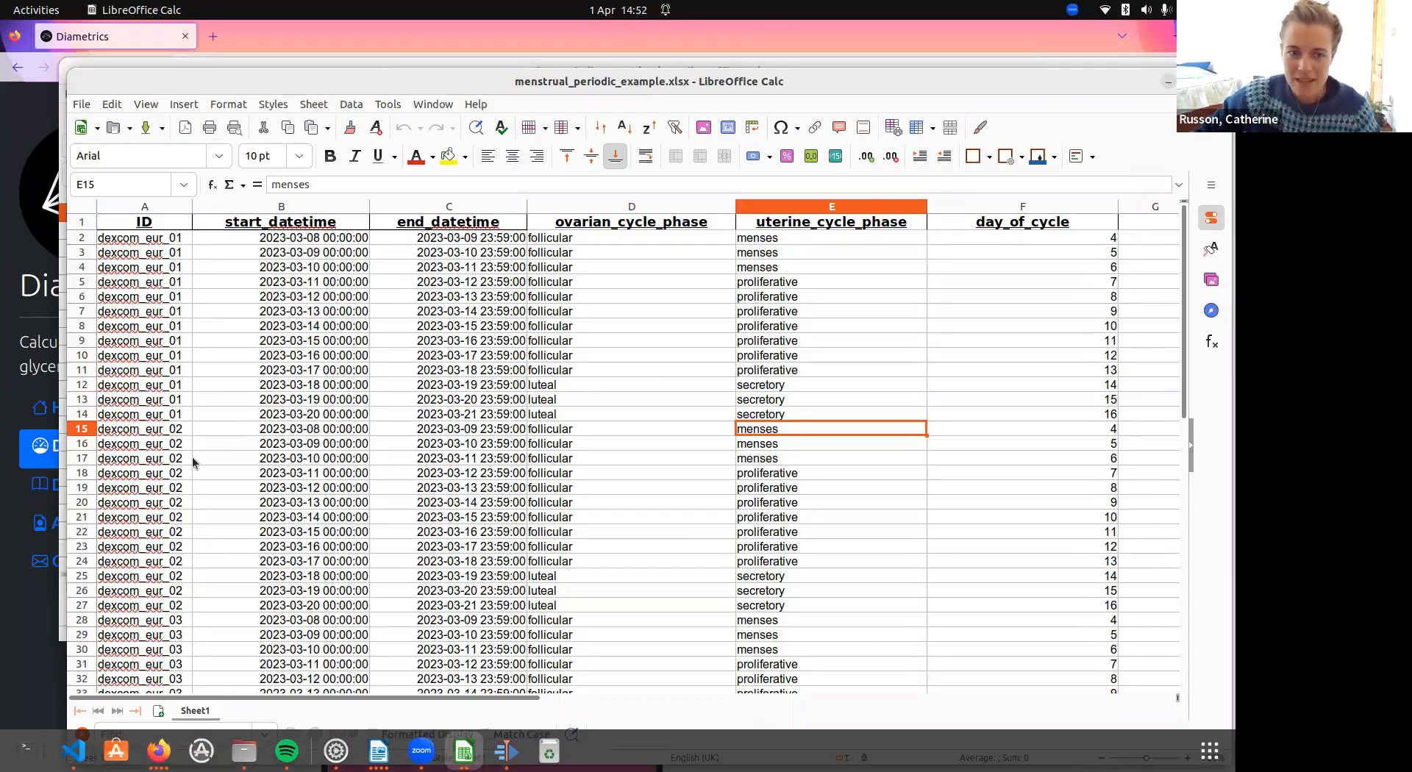
scroll(181, 485, "down", 4)
scroll(181, 485, "up", 4)
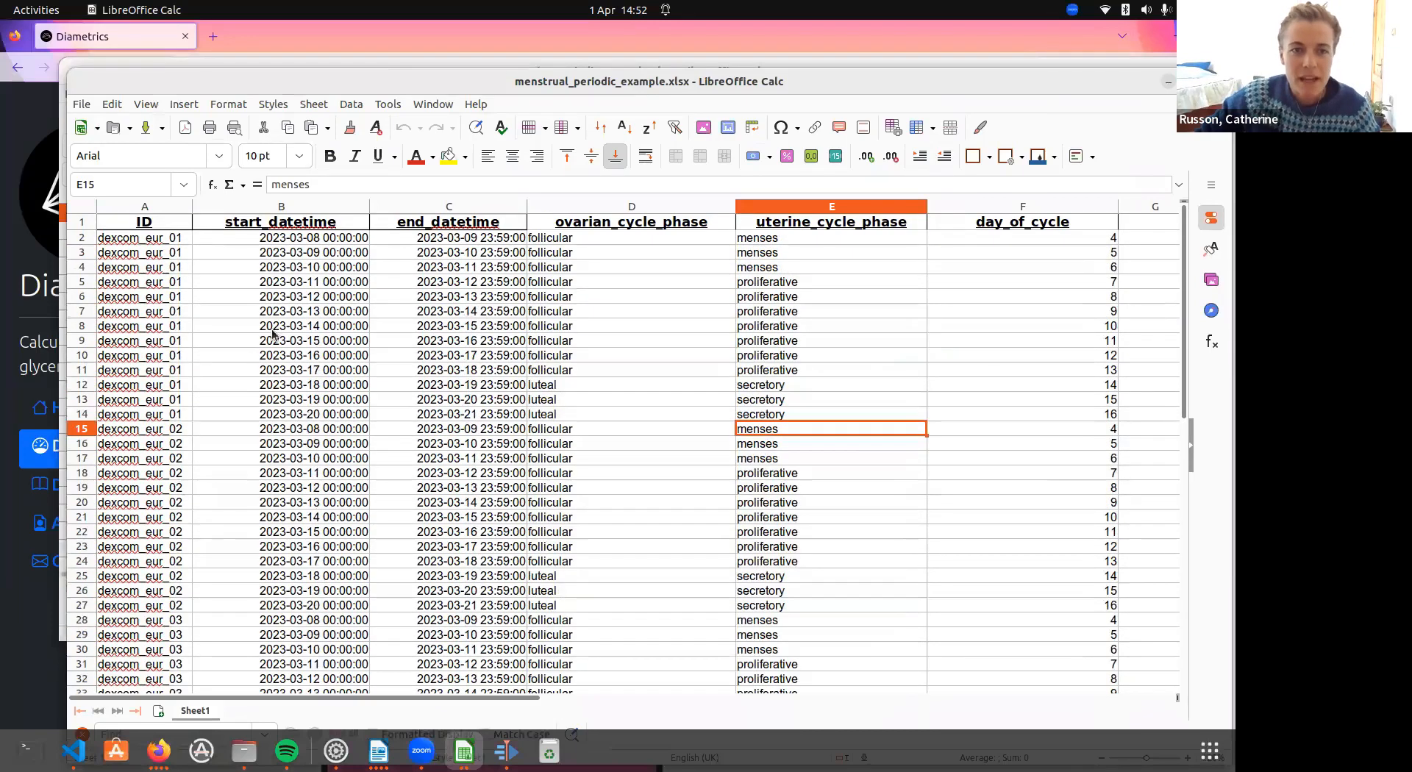
left_click(306, 239)
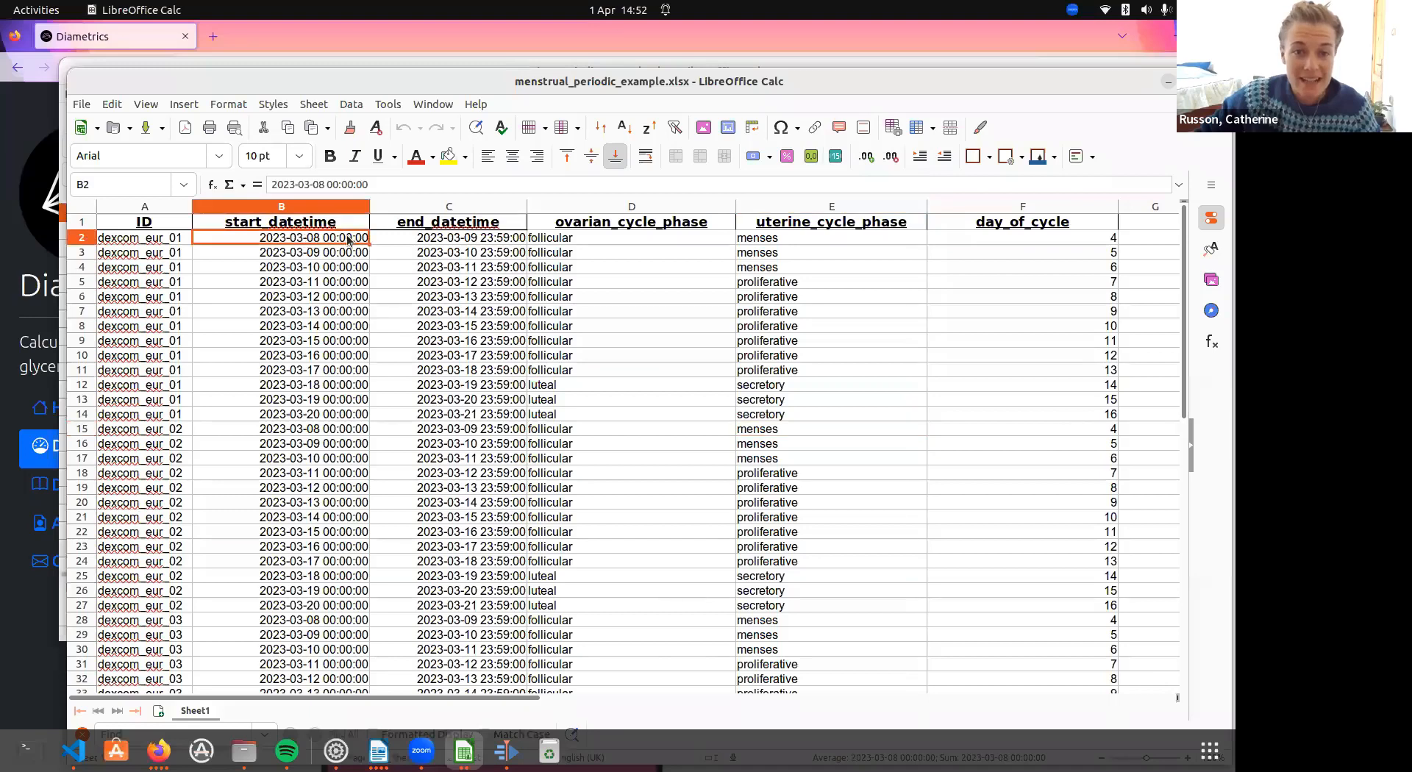
left_click(390, 236)
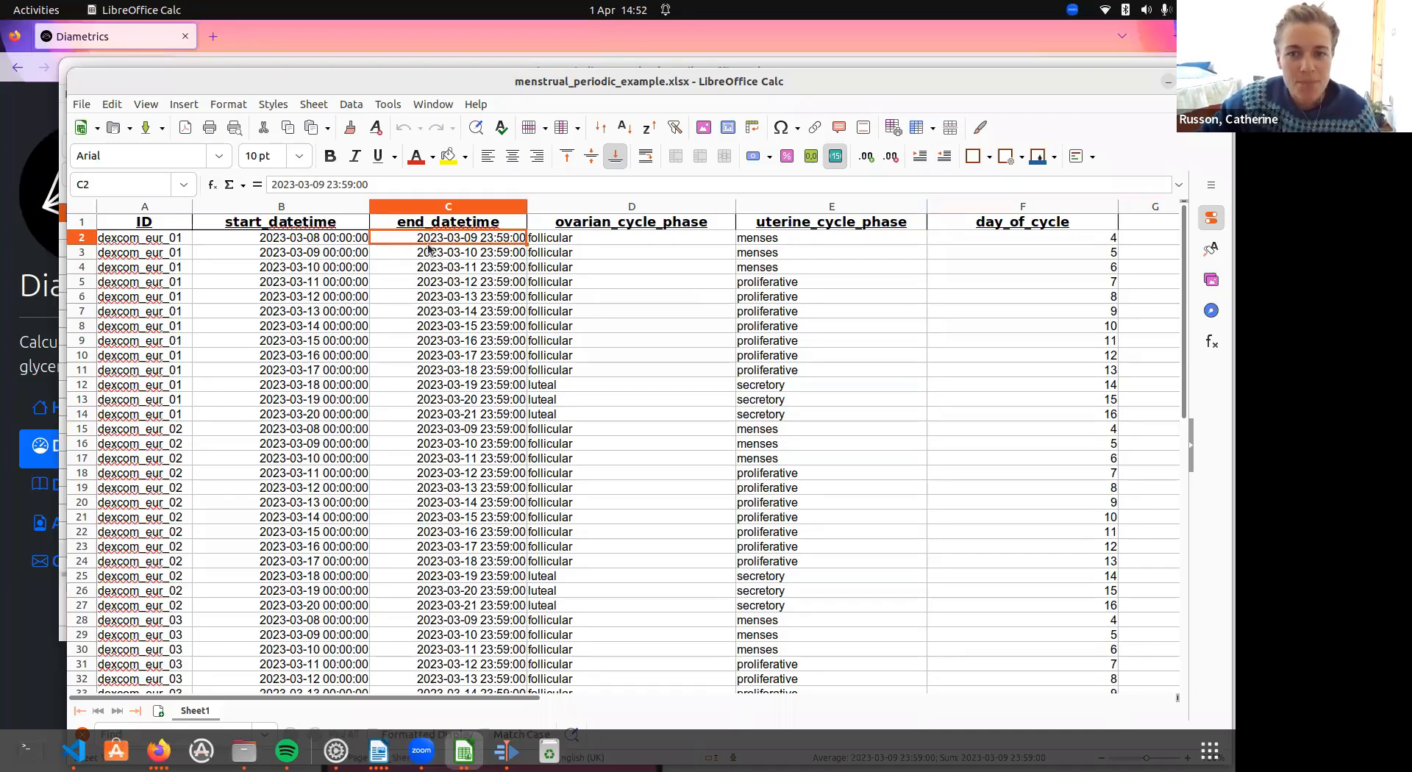
left_click_drag(652, 227, 963, 223)
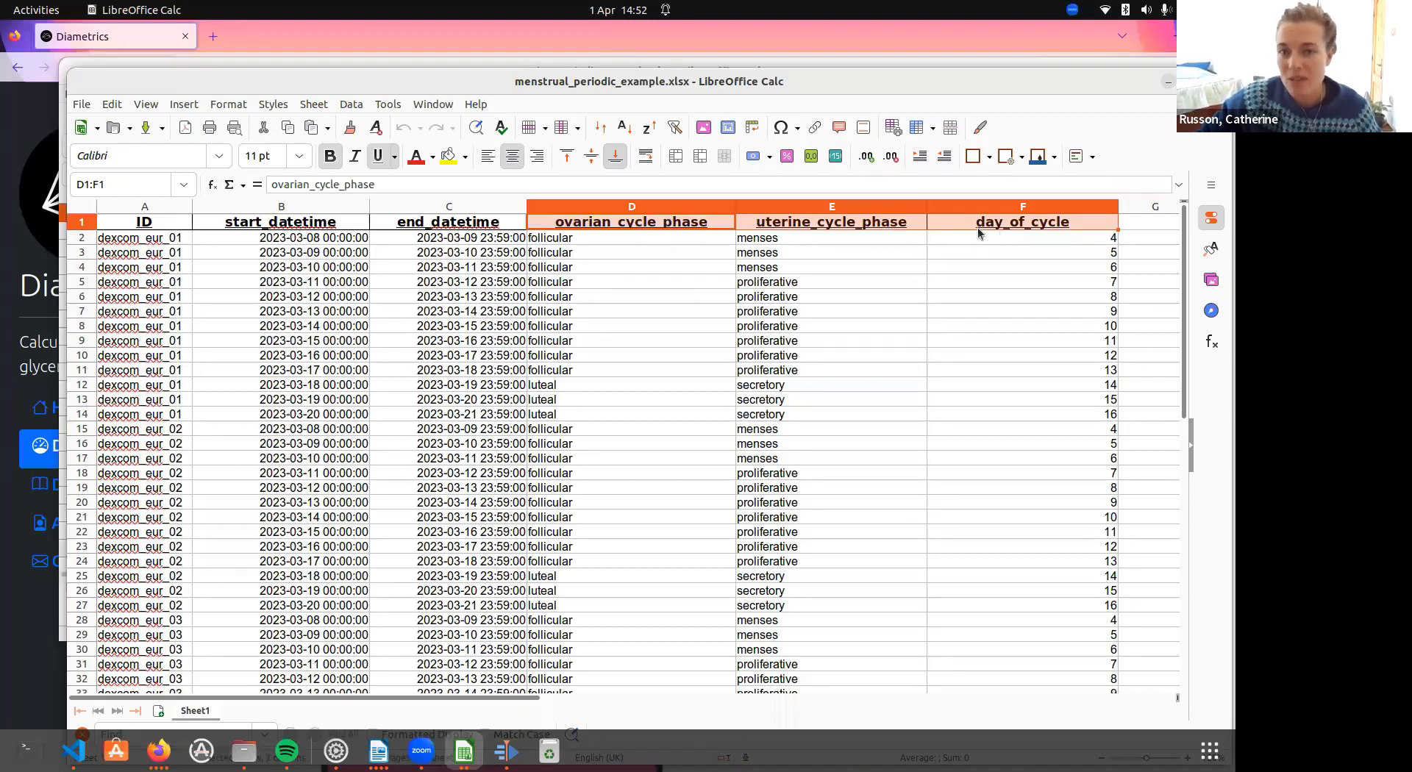
left_click(624, 280)
left_click(786, 227)
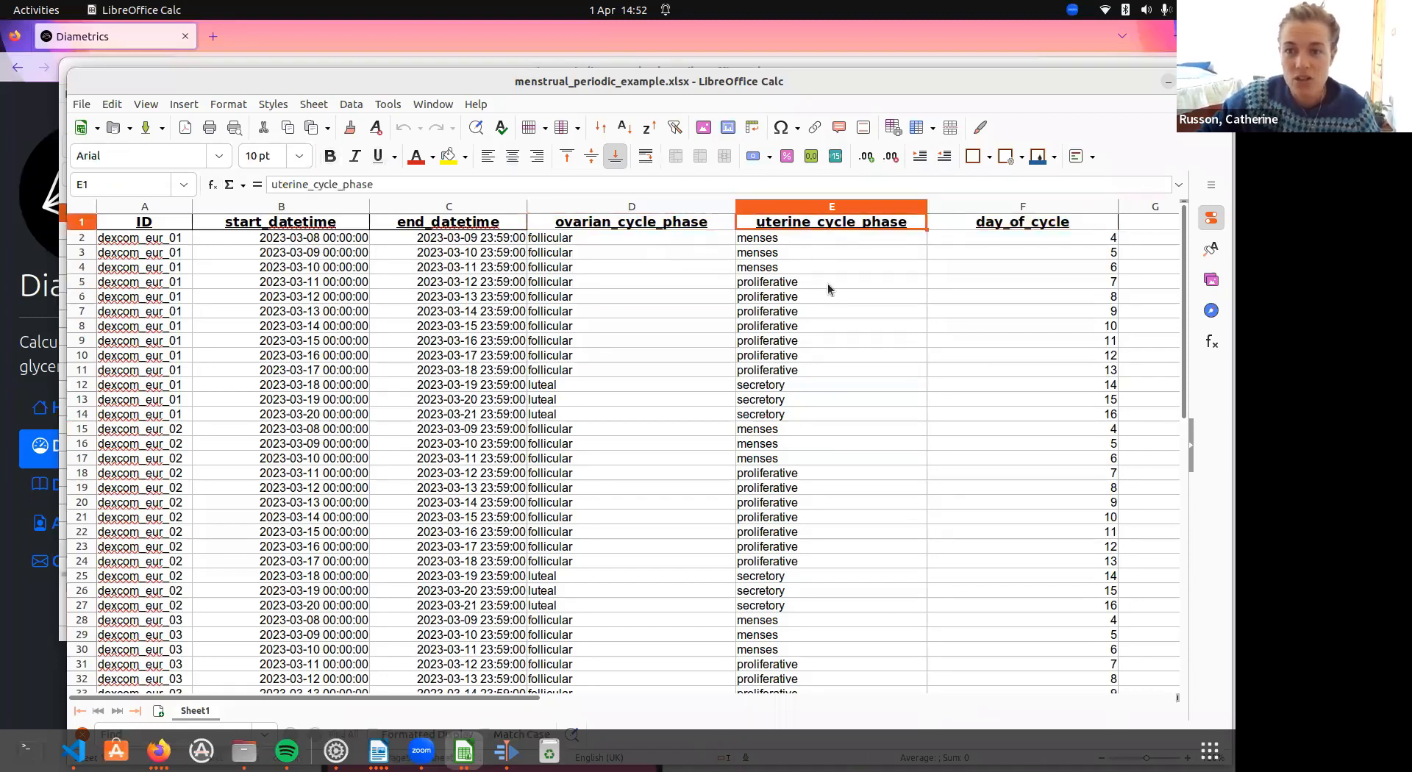
left_click(1022, 228)
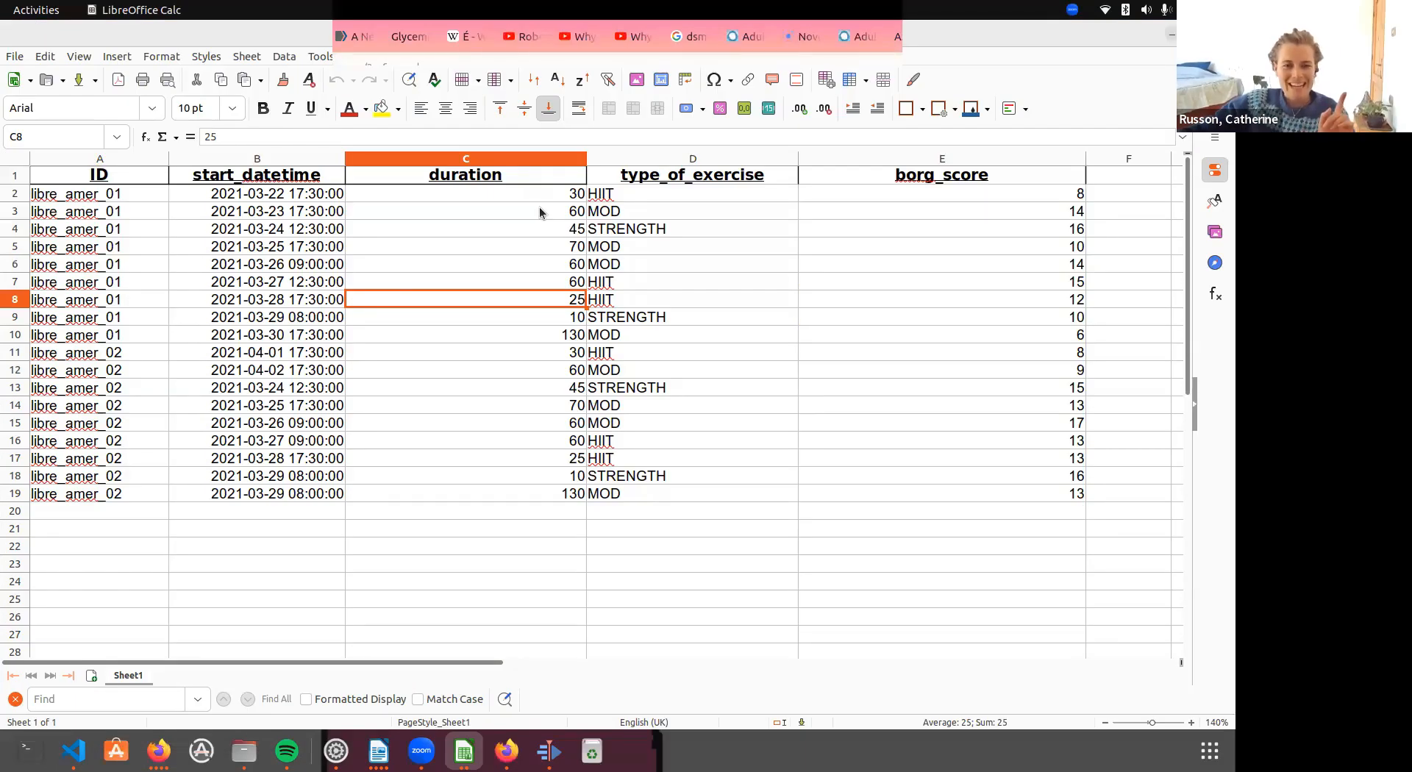
Step: Check the duration and start_datetime values of the second libre_amer_01 event in the exercise spreadsheet
left_click(355, 212)
left_click(314, 215)
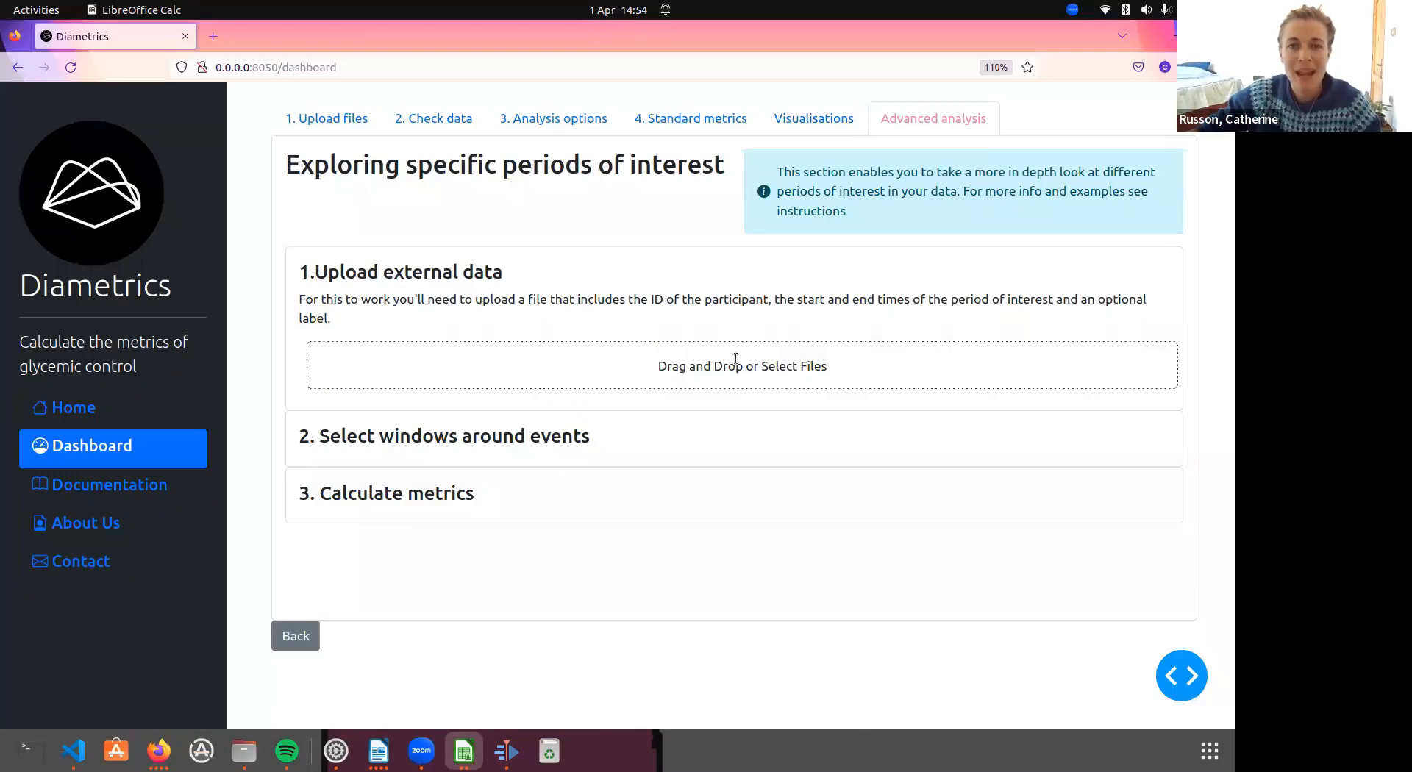
Step: Upload exercise_periodic_example.xlsx as the external data for exploring specific periods of interest
left_click(739, 373)
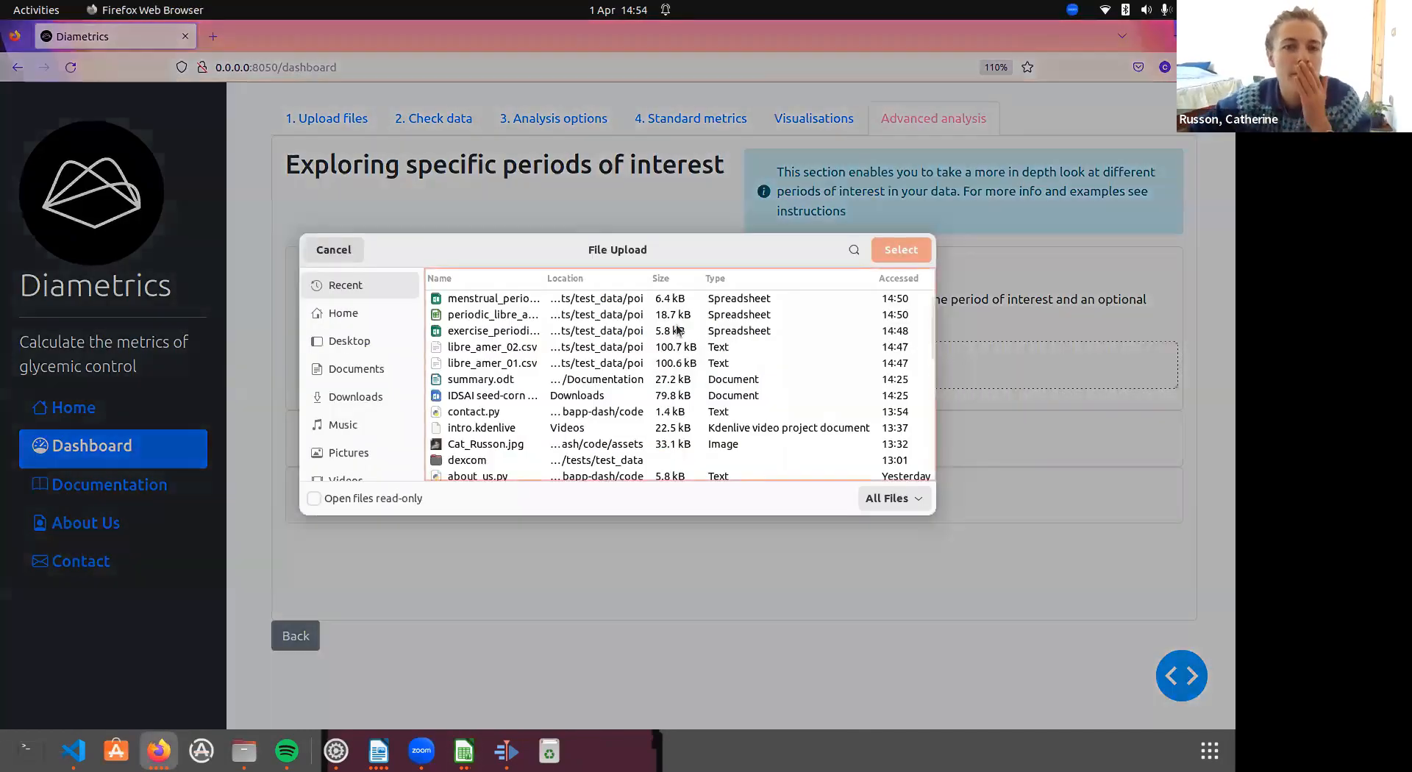
left_click(334, 250)
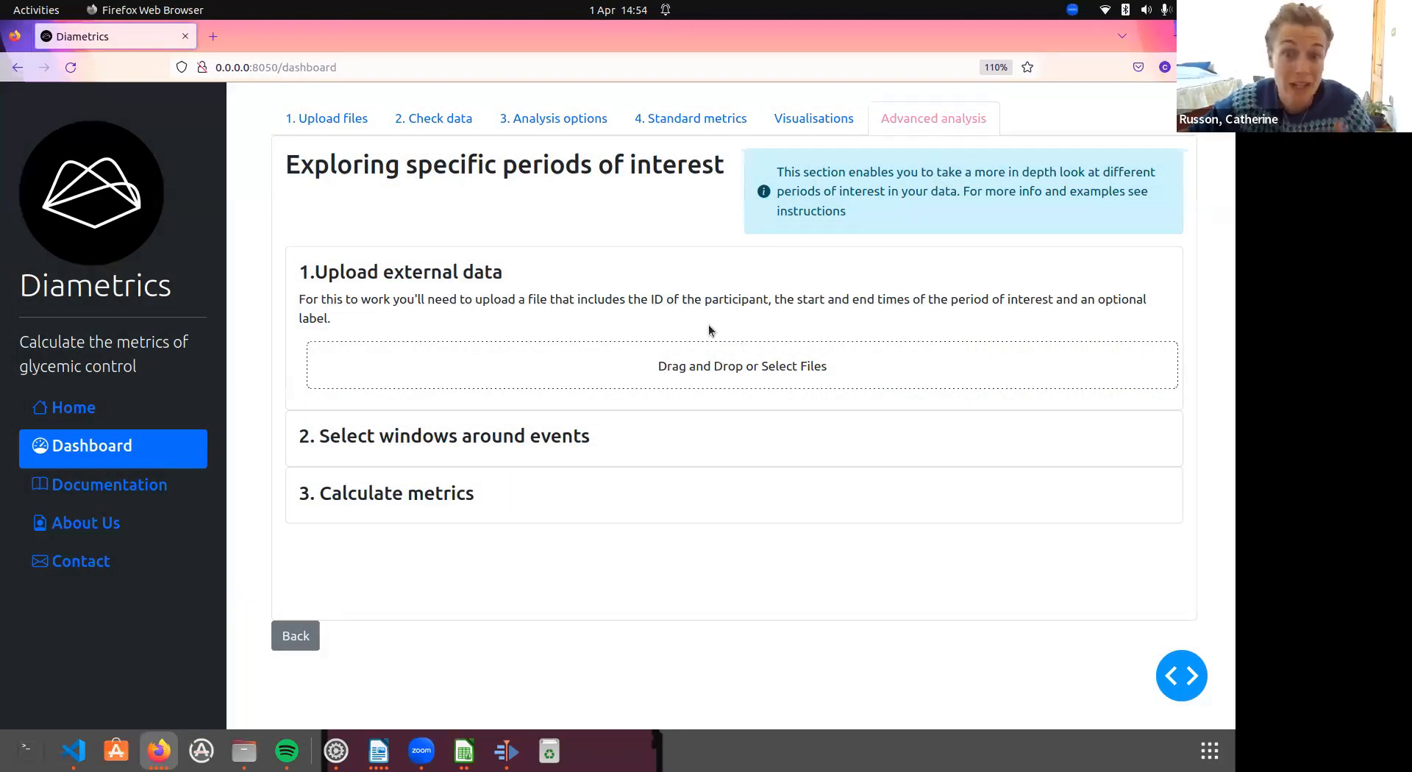
left_click(708, 329)
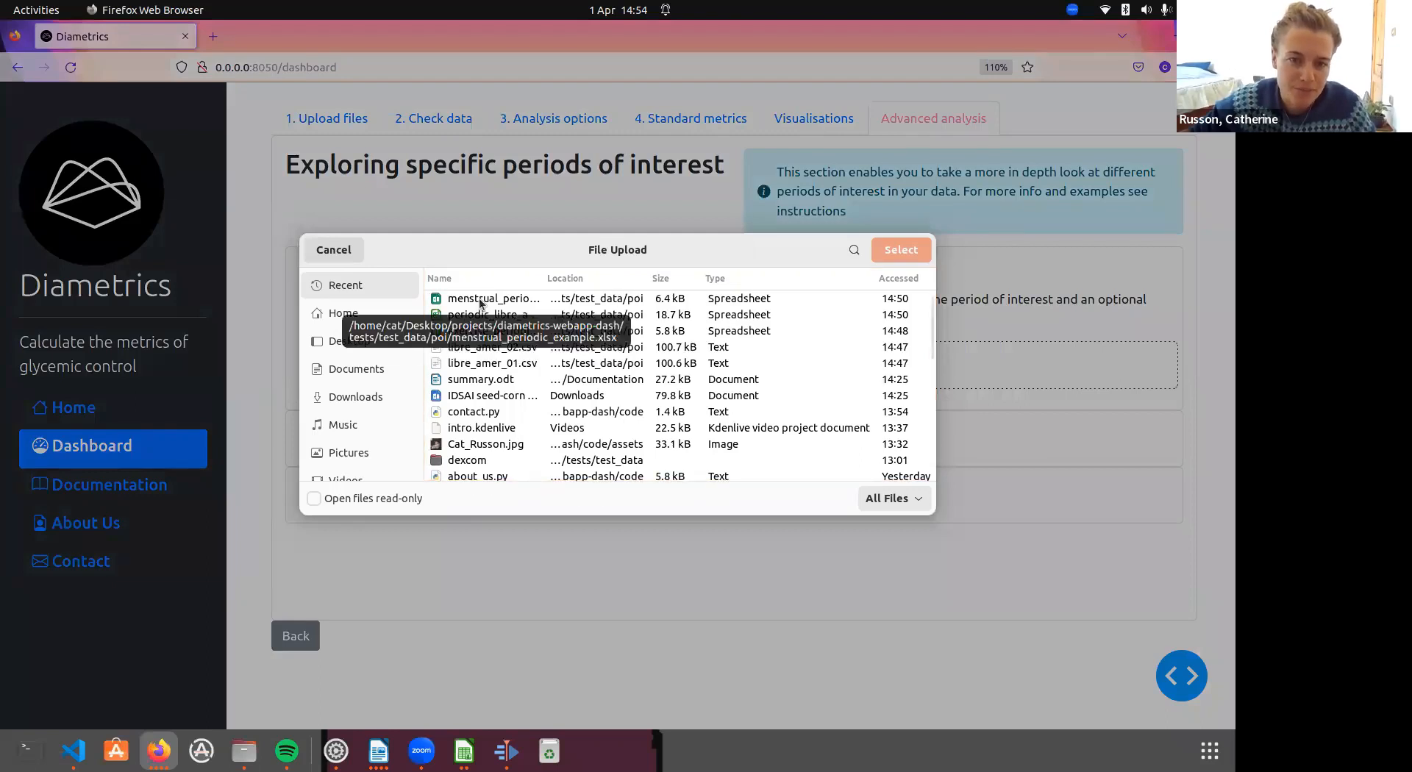
left_click(486, 331)
key("Return")
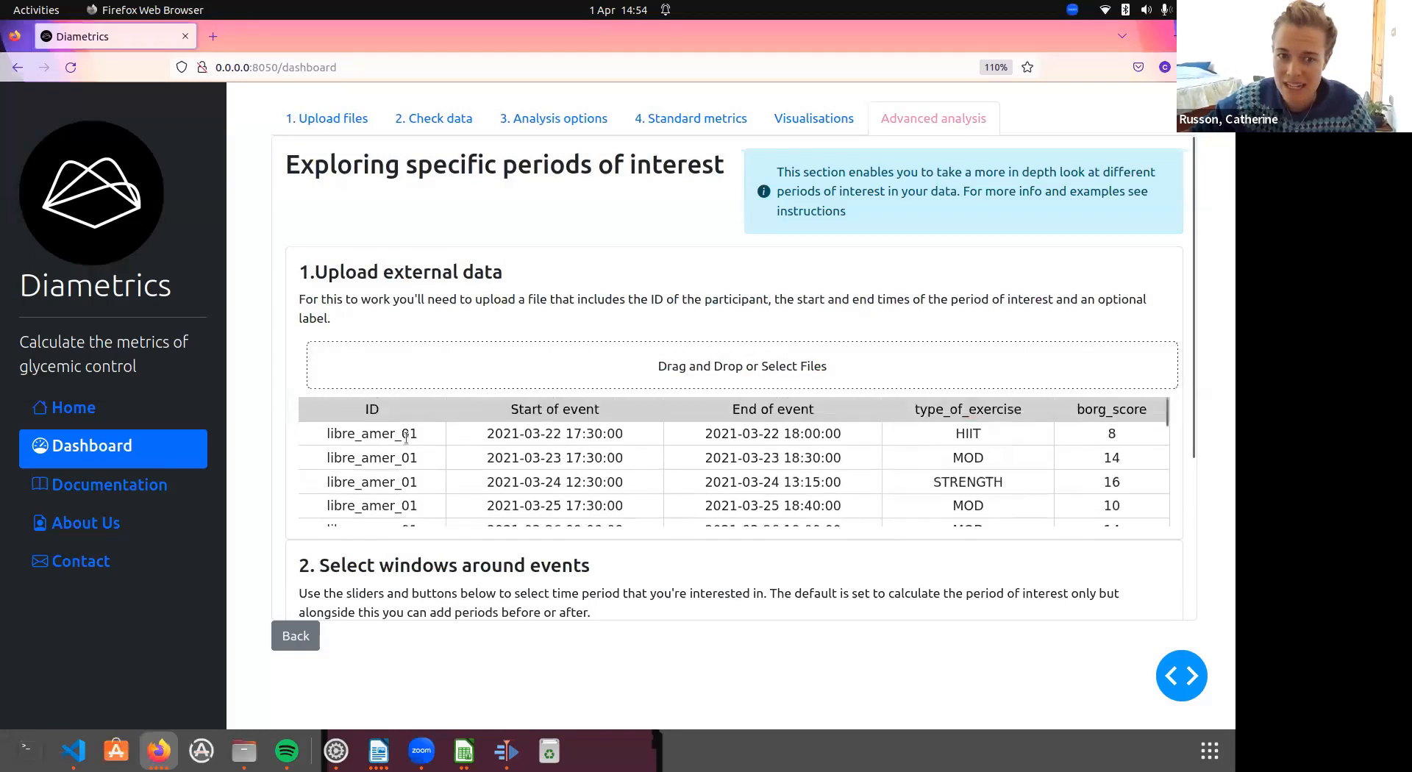
Step: Review the uploaded exercise events and expand the options for a specific number of hours around the event
scroll(514, 440, "down", 5)
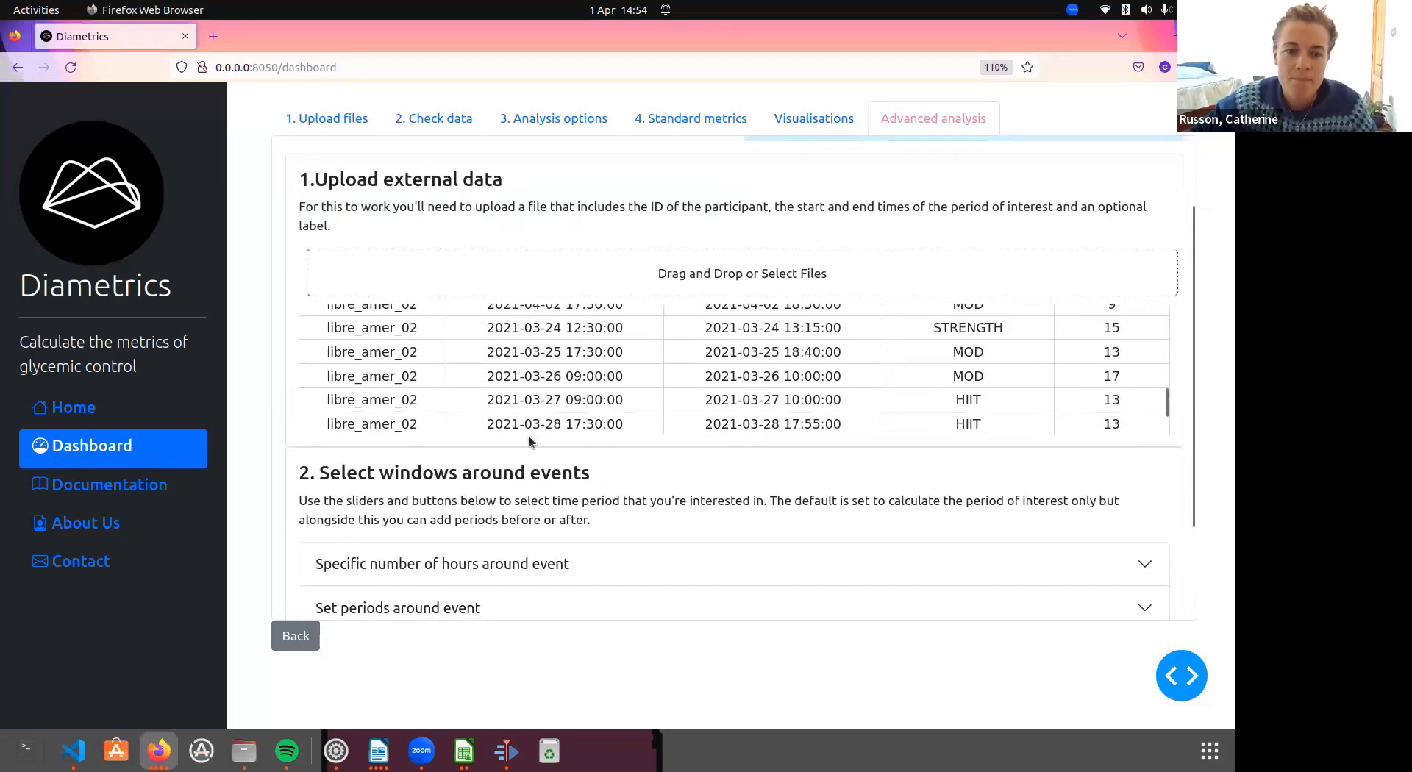
scroll(530, 441, "down", 4)
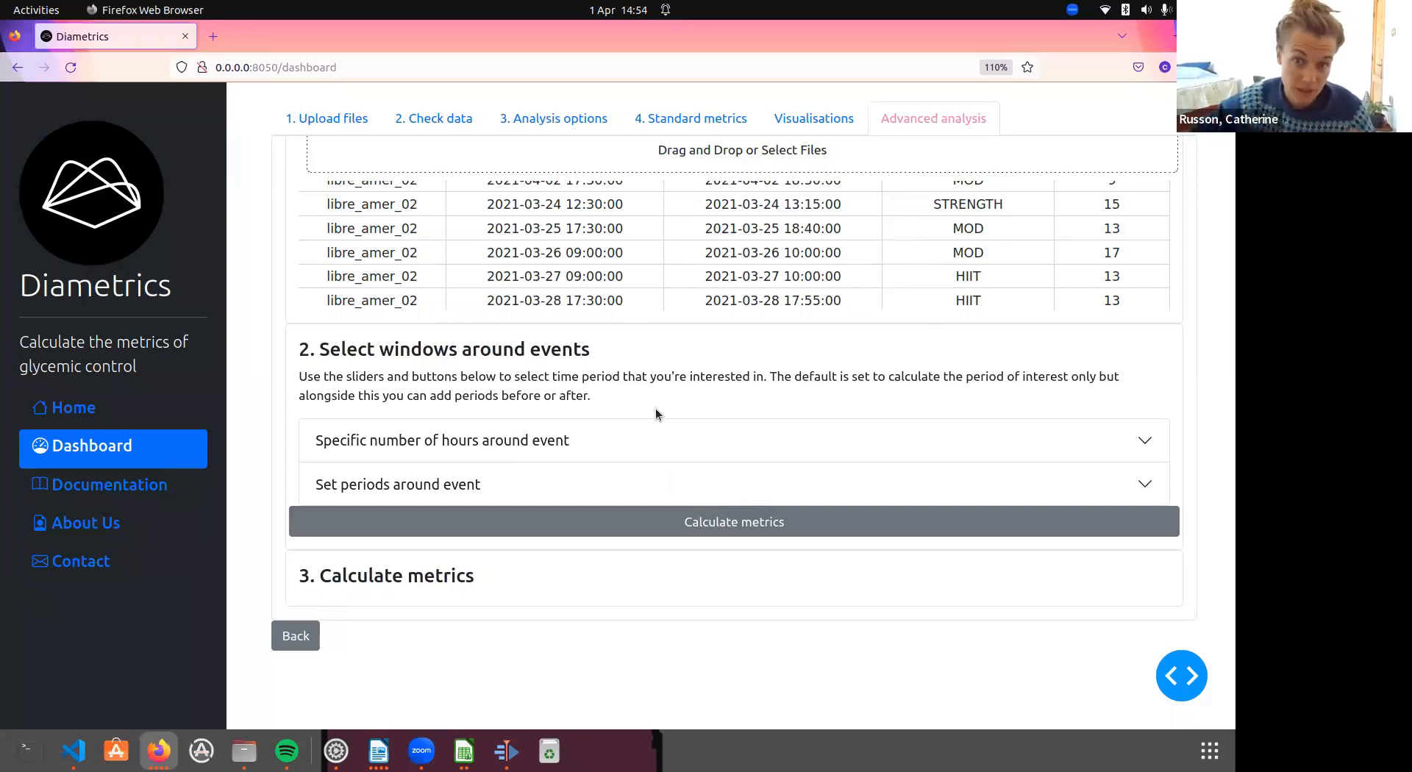
left_click(451, 444)
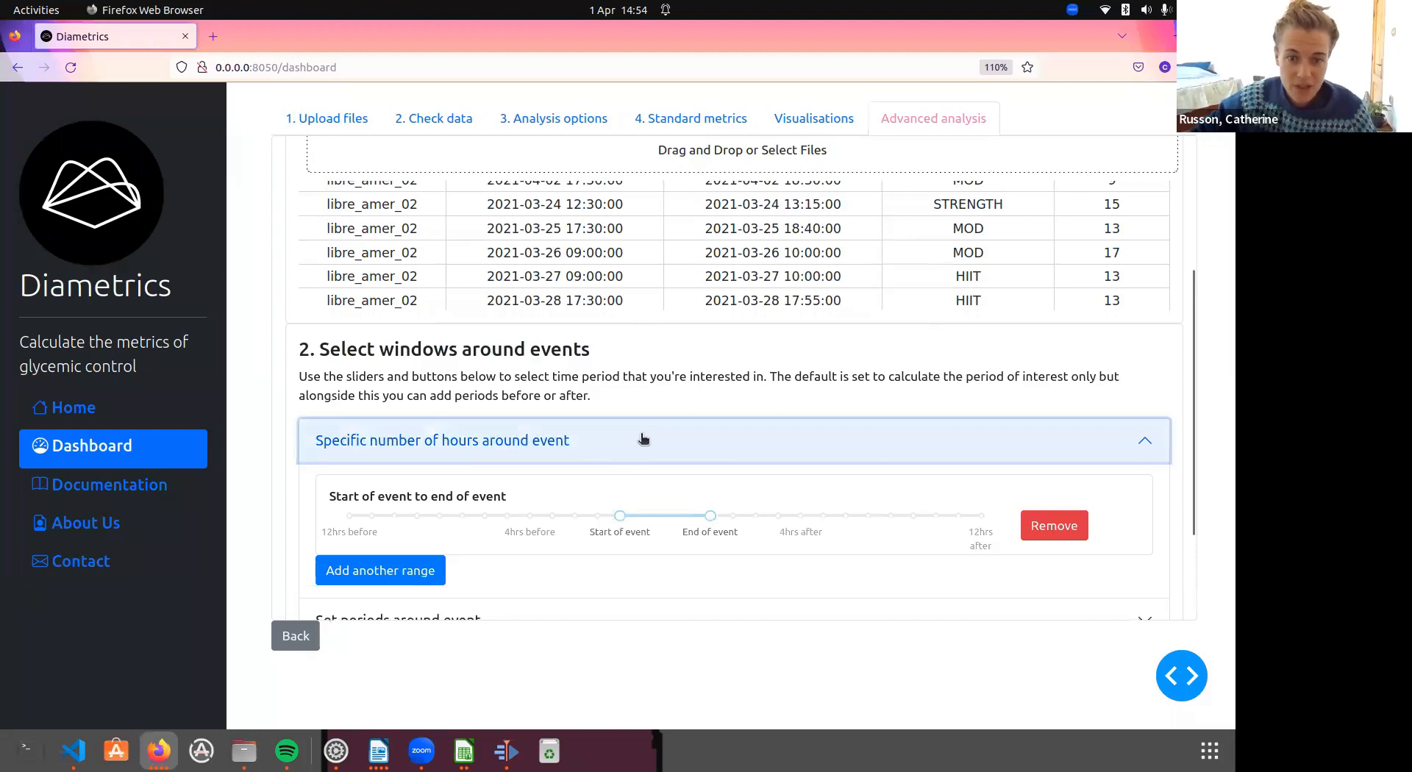
scroll(633, 441, "down", 2)
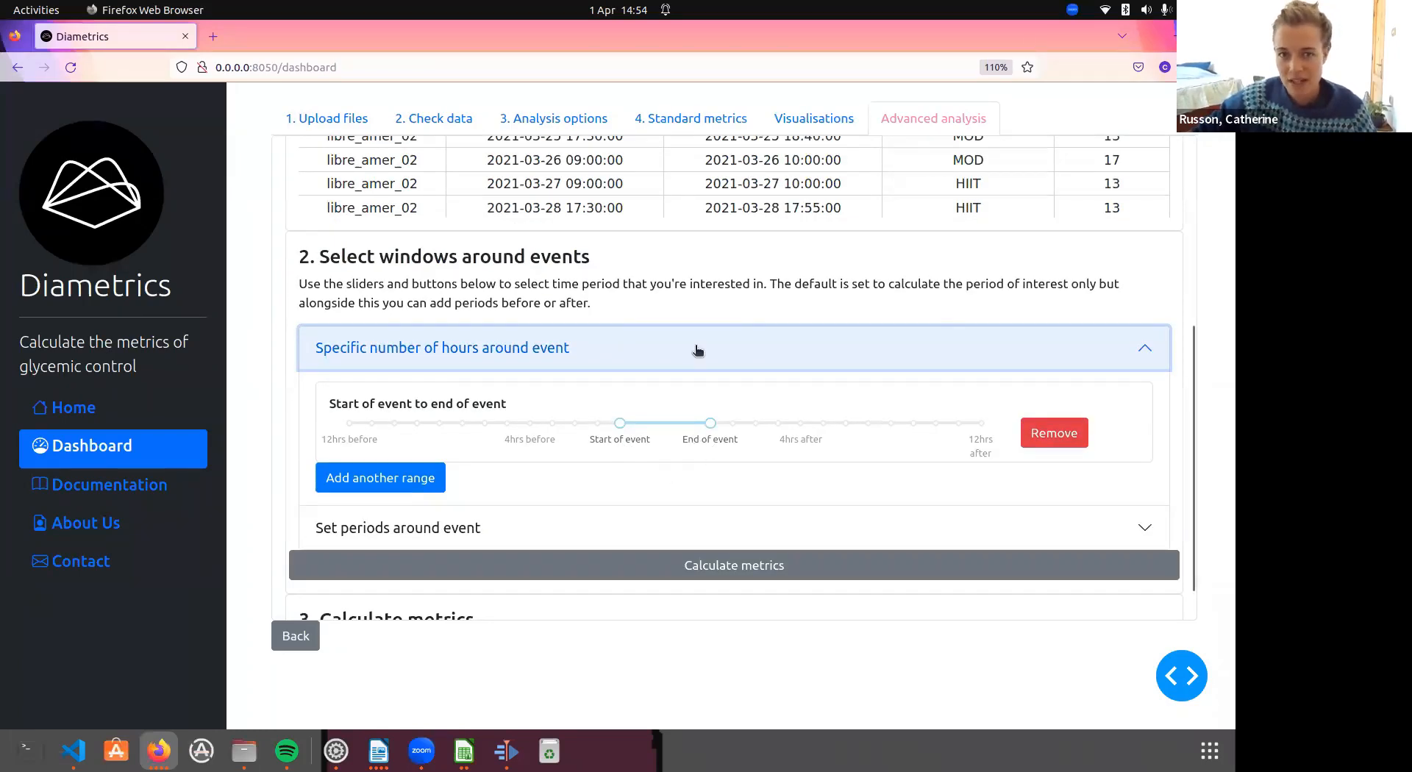
scroll(873, 350, "up", 5)
scroll(571, 456, "down", 2)
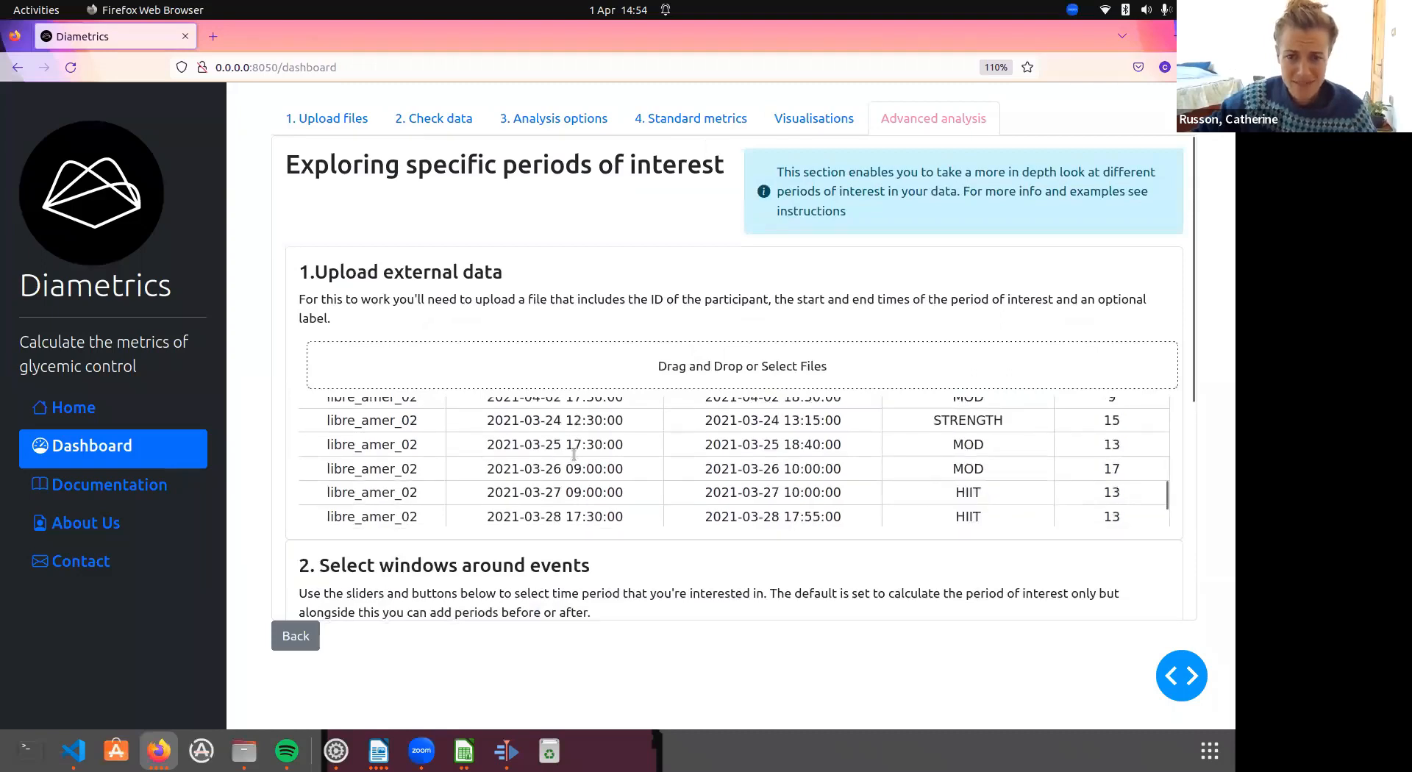
Step: Add a second hours range from the end of the event to 4hrs after, and check the set periods around the event
scroll(814, 449, "down", 2)
scroll(725, 522, "down", 4)
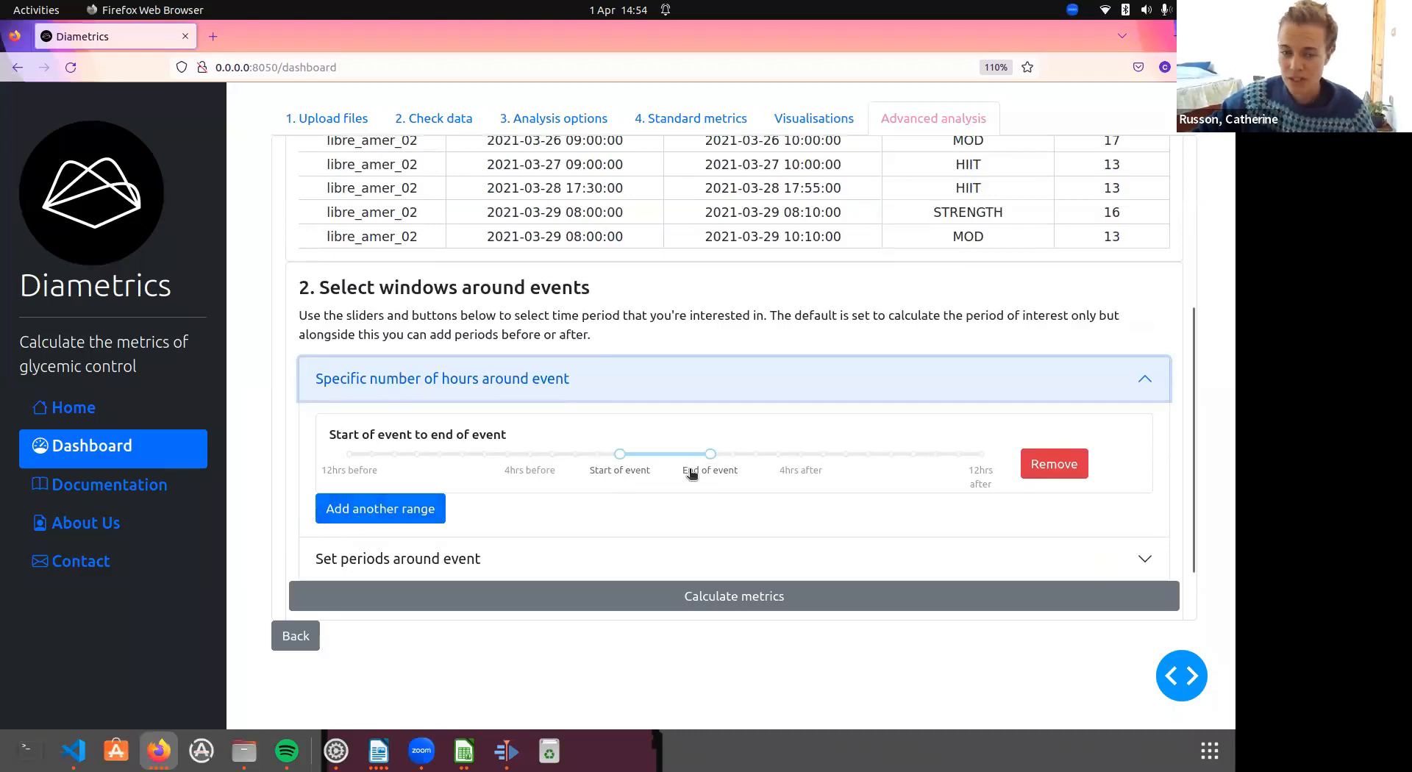
left_click(404, 509)
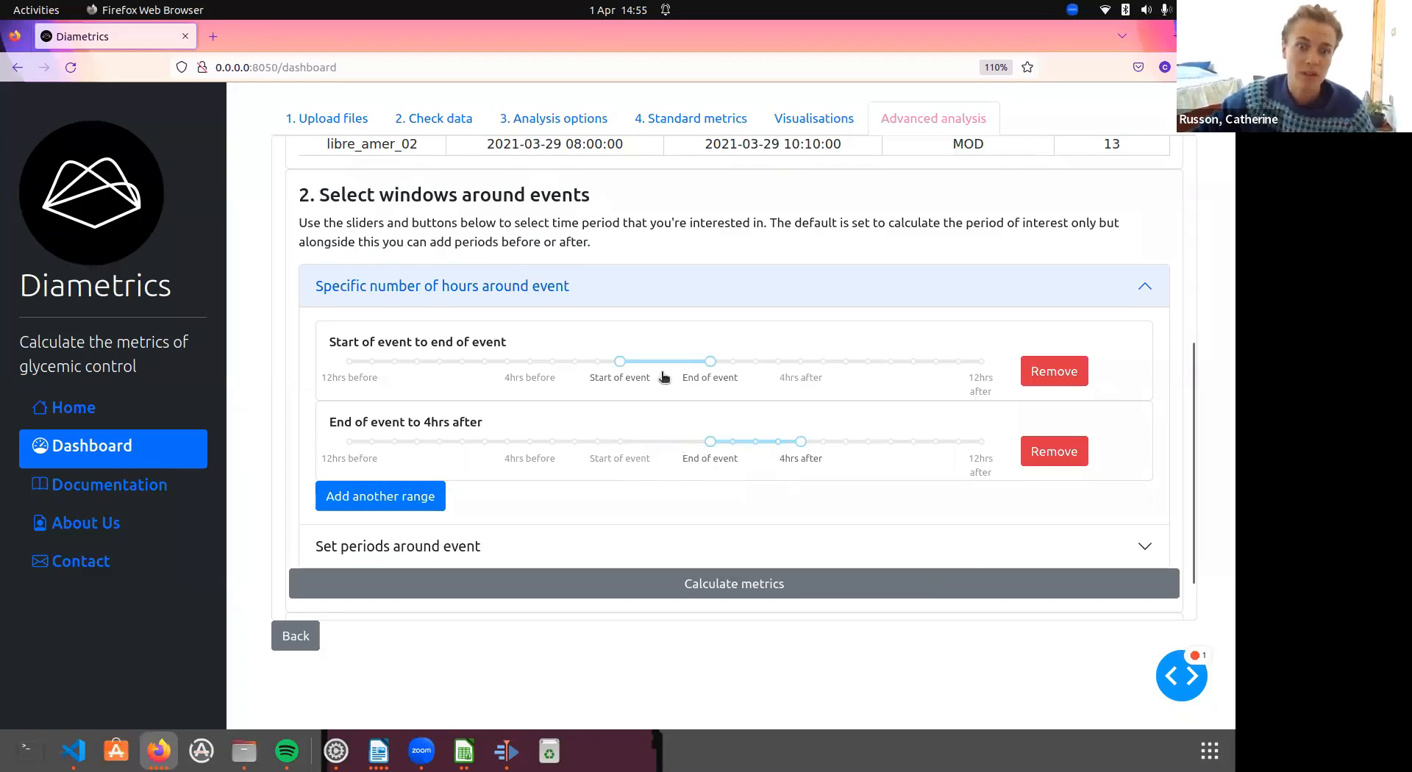
left_click(510, 538)
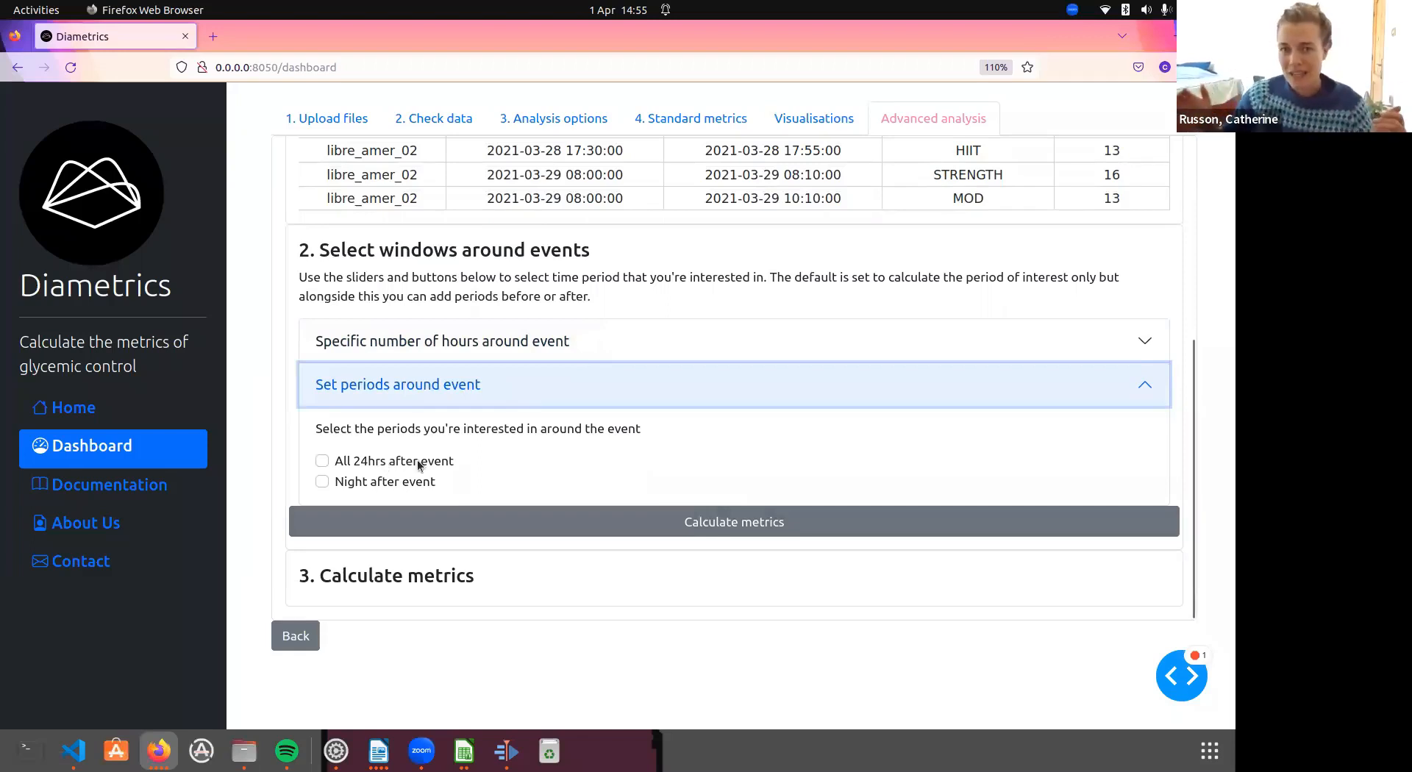
Step: Add a third hours range around the event running from 1hr after to 2hrs after
left_click(507, 346)
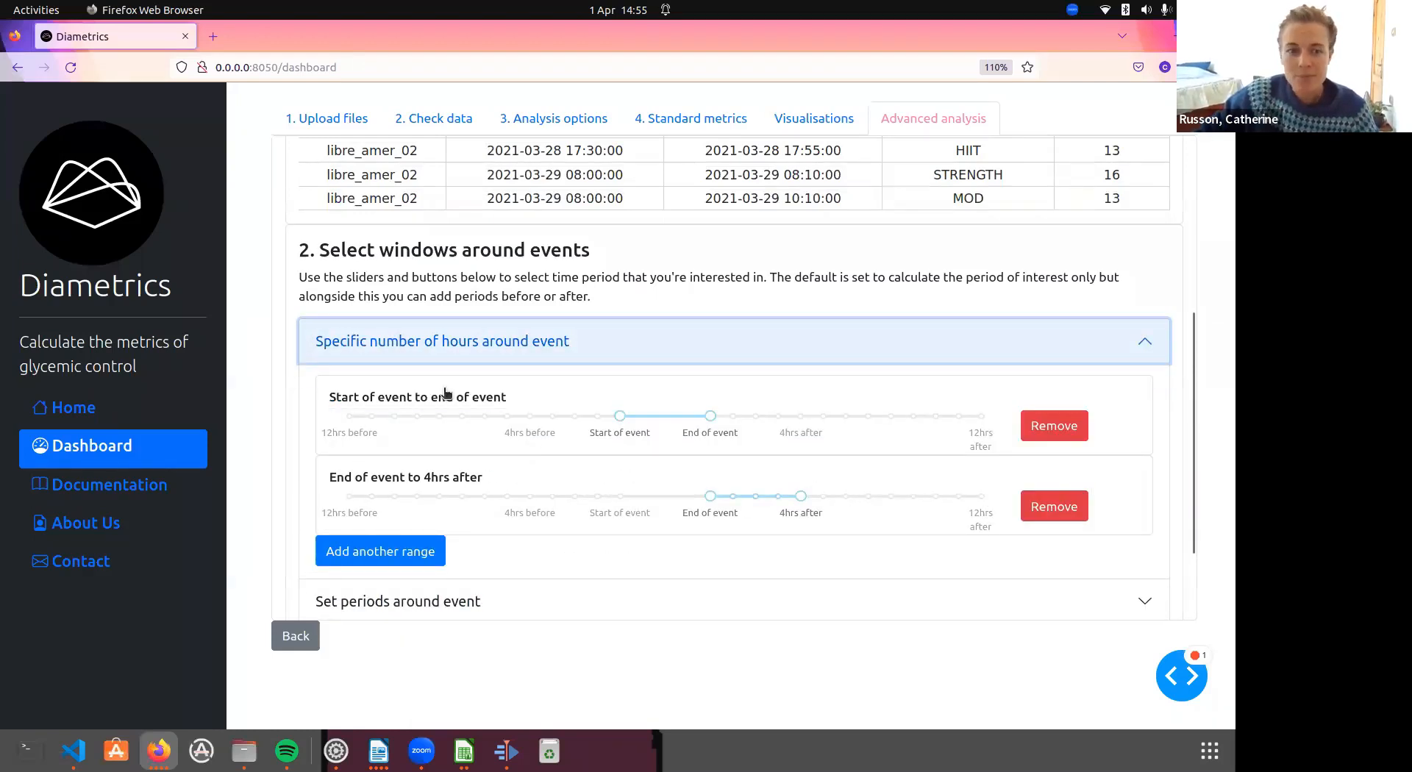
left_click(401, 554)
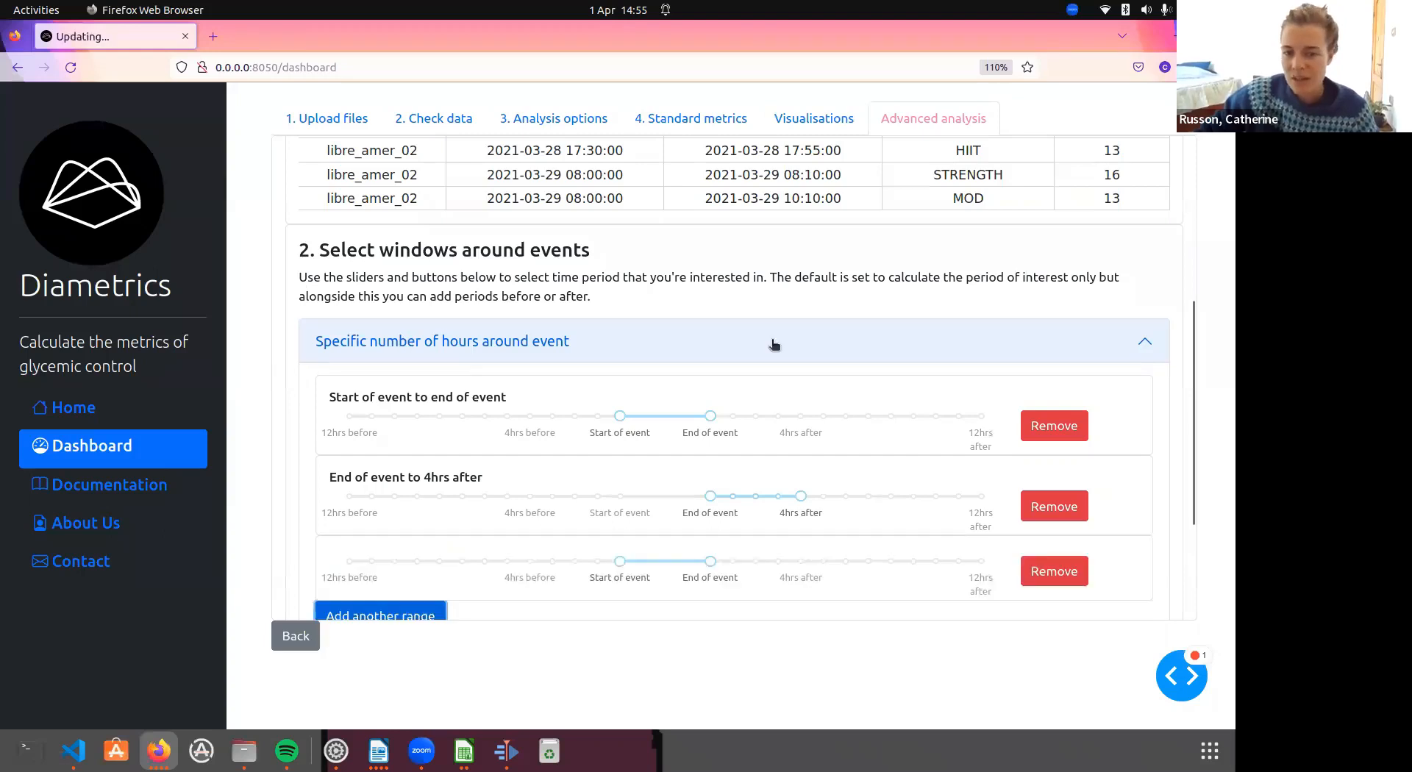
scroll(776, 343, "down", 2)
left_click_drag(710, 483, 757, 483)
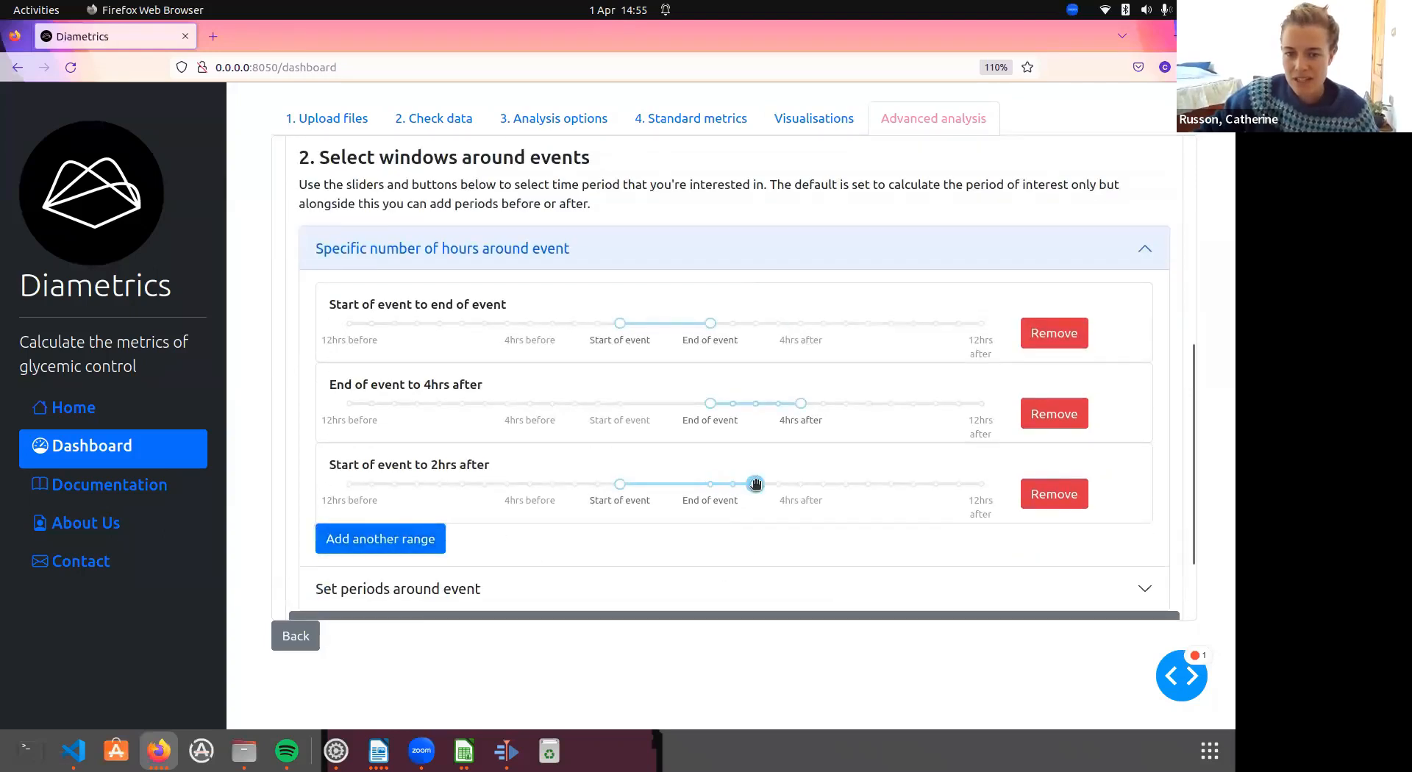
left_click_drag(671, 492, 754, 486)
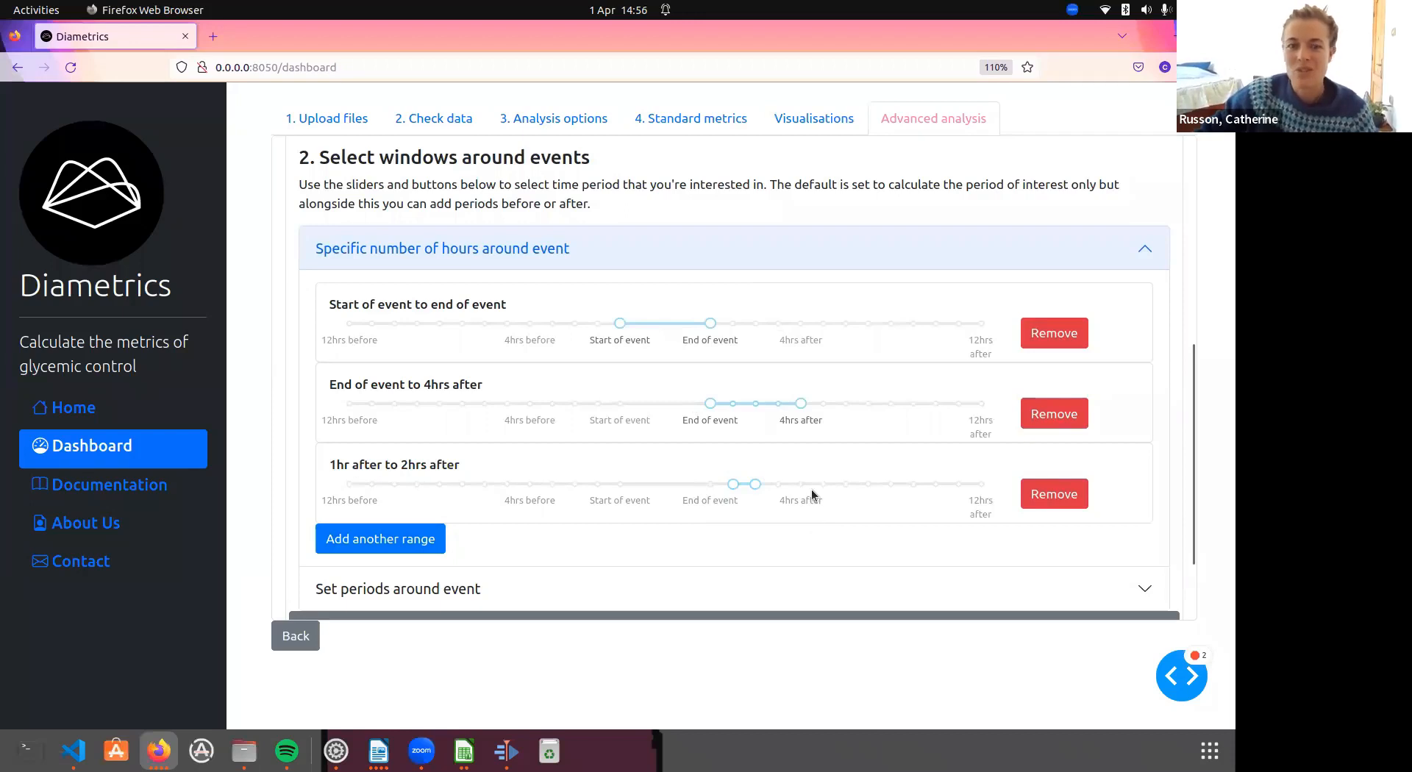
Step: Calculate the metrics for the chosen hour ranges together with the Night after event period
scroll(721, 326, "down", 3)
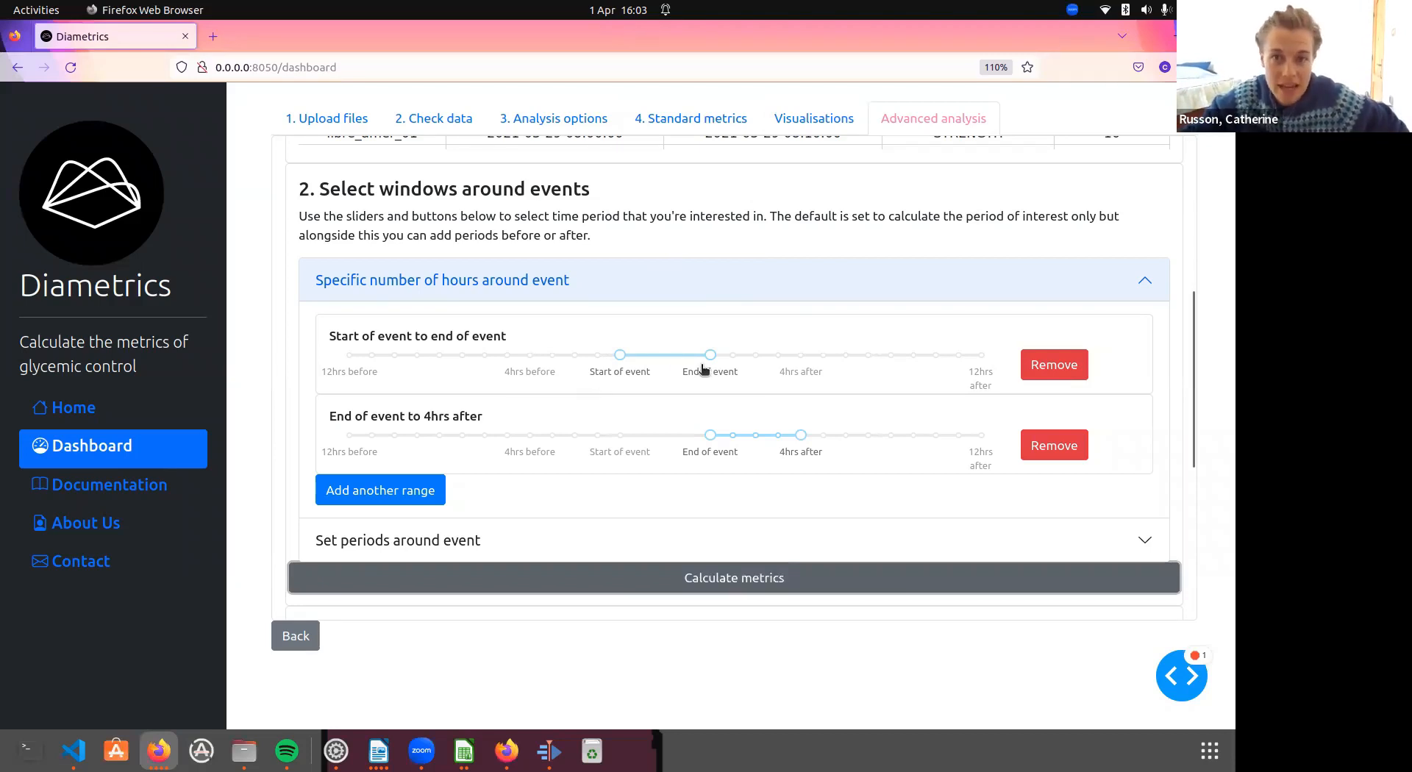
left_click(434, 541)
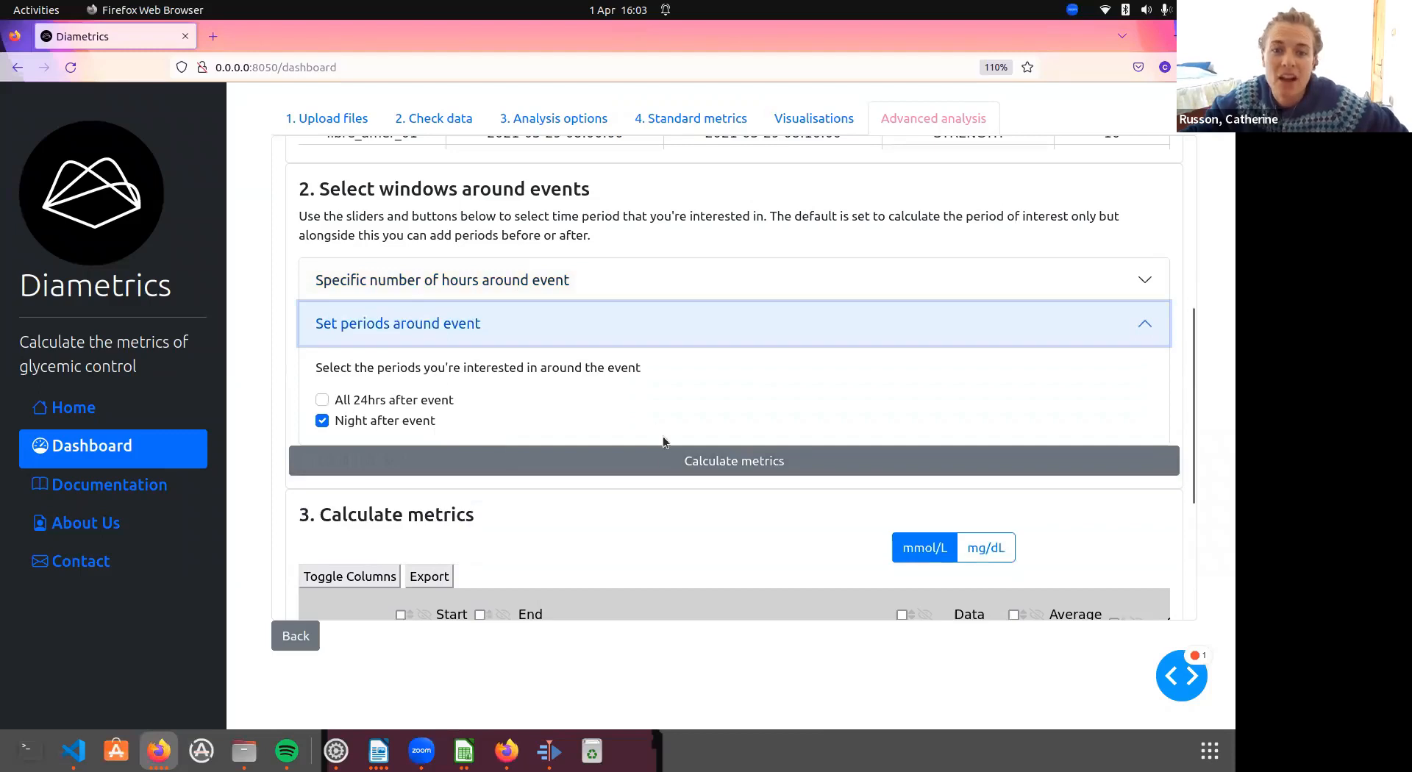
left_click(671, 463)
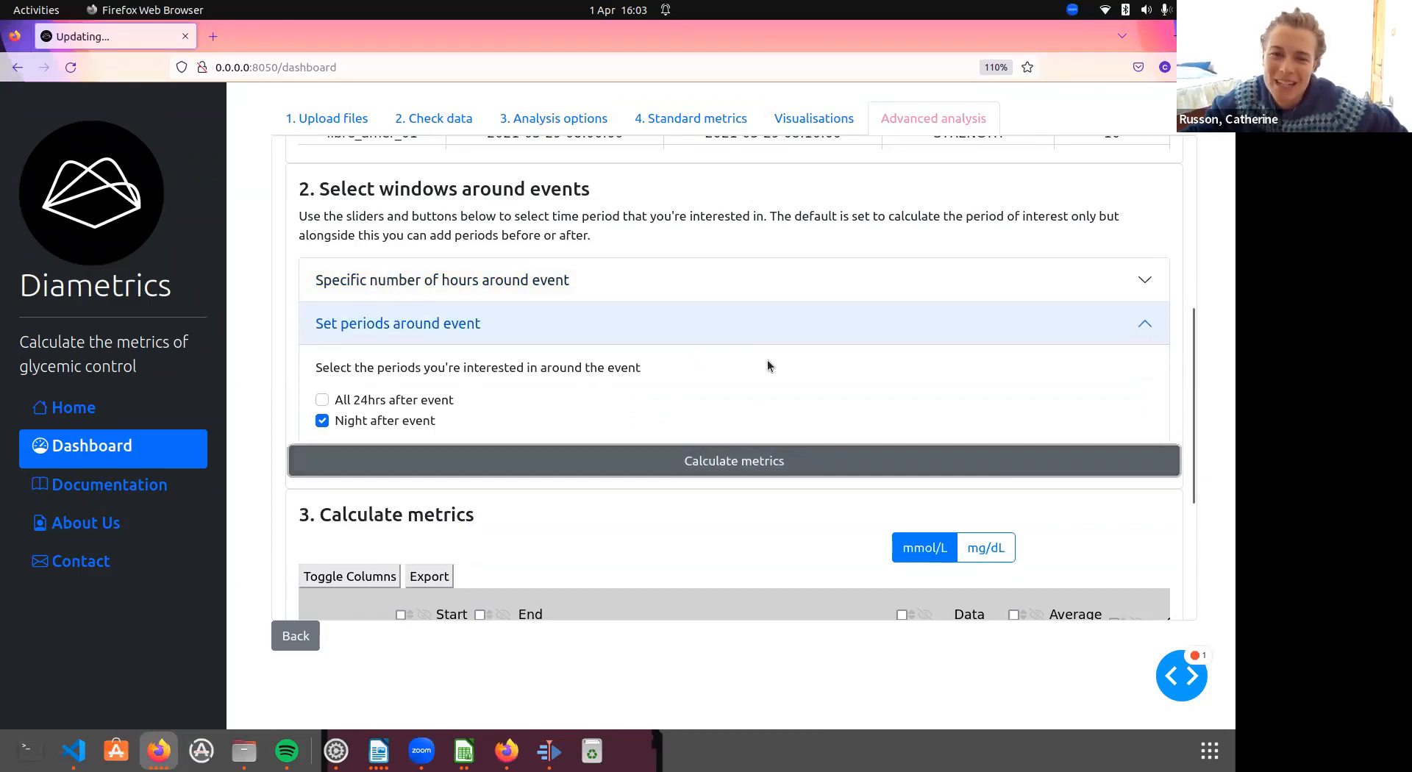
Step: Examine the calculated metrics rows for each participant, exercise event and period in the results table
scroll(756, 369, "down", 3)
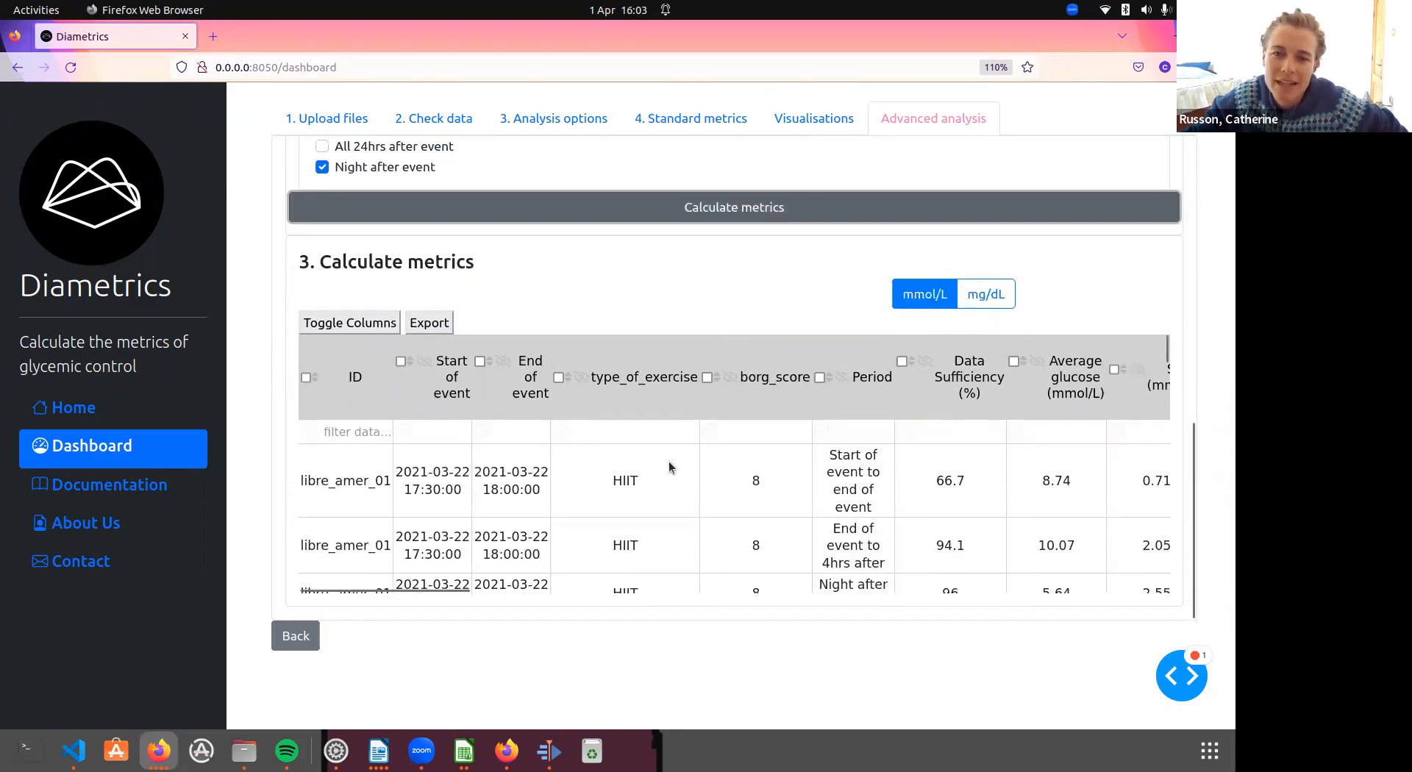
scroll(853, 442, "down", 2)
scroll(846, 463, "up", 2)
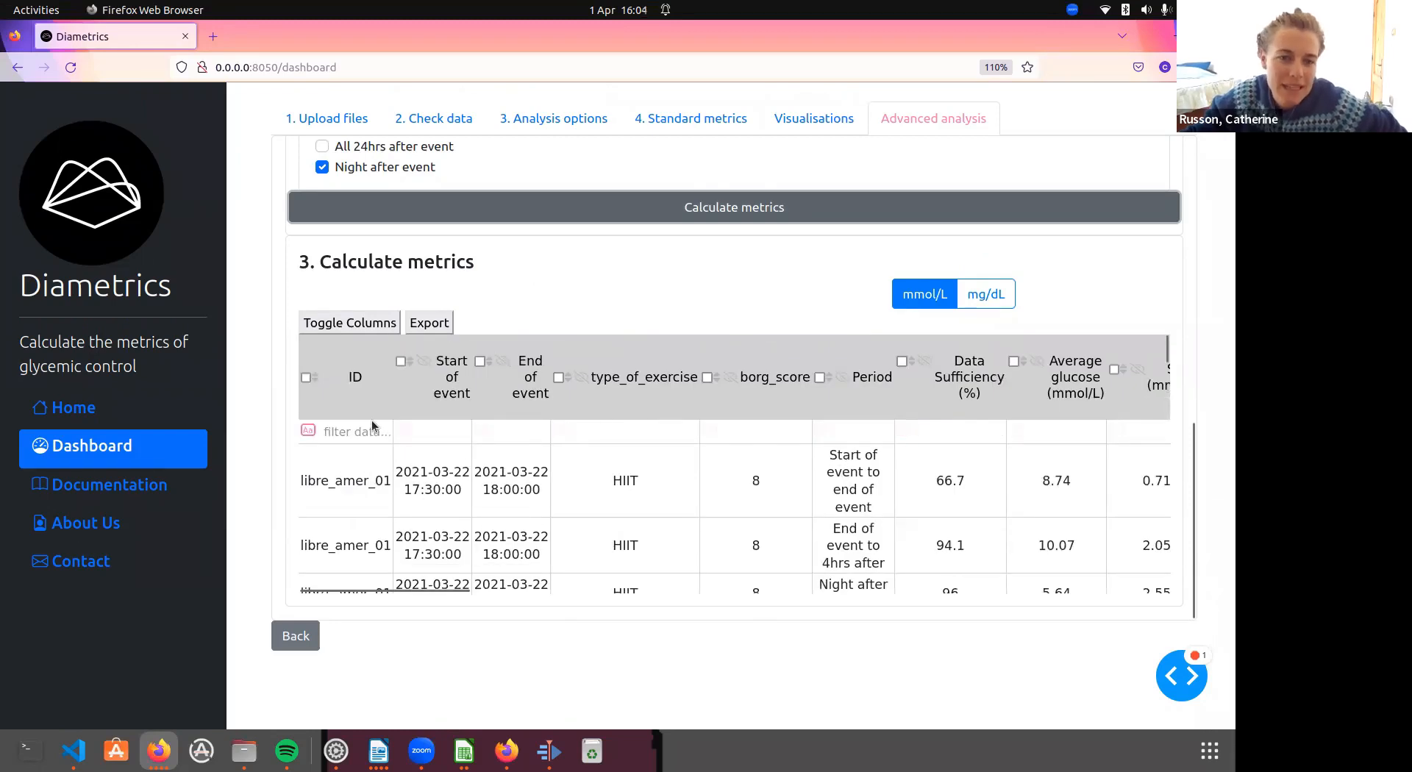
scroll(353, 509, "down", 10)
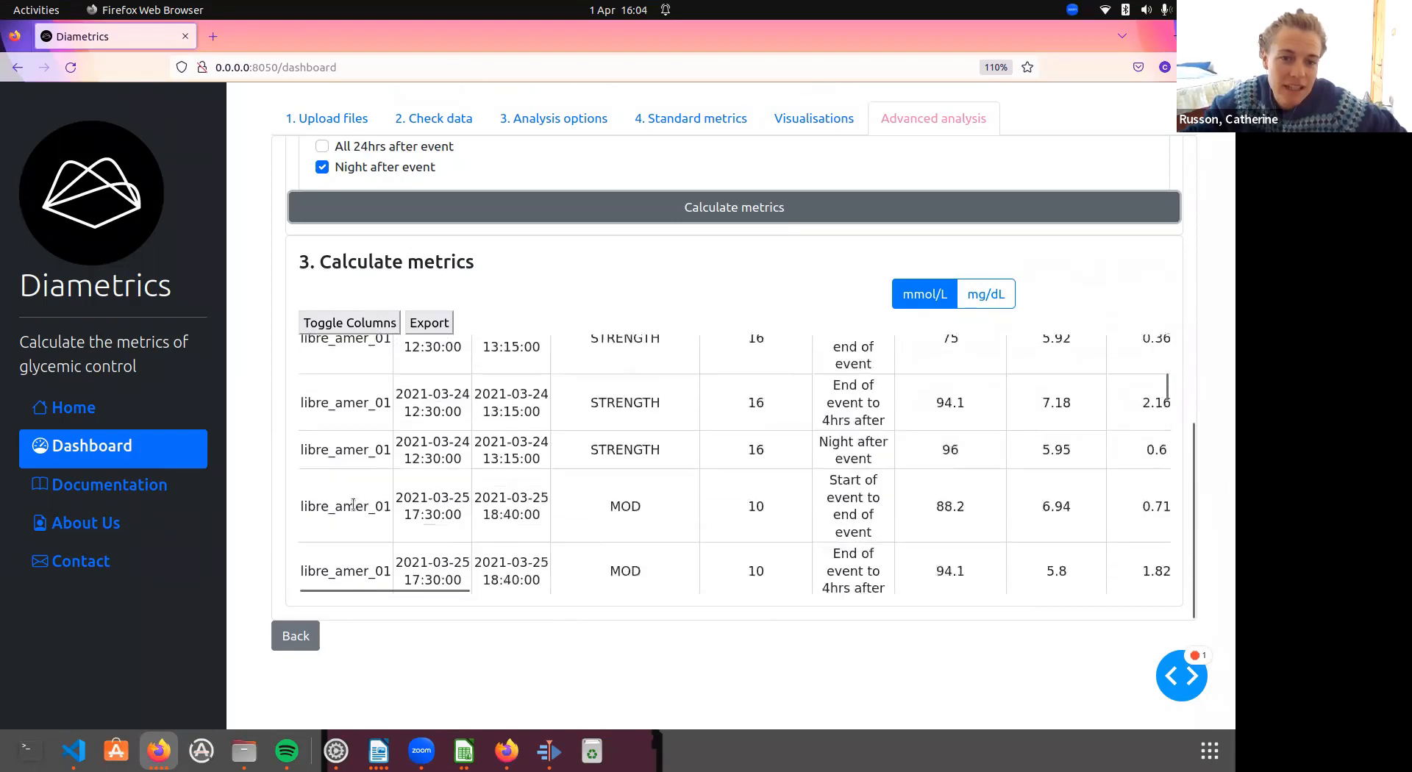
scroll(353, 509, "down", 15)
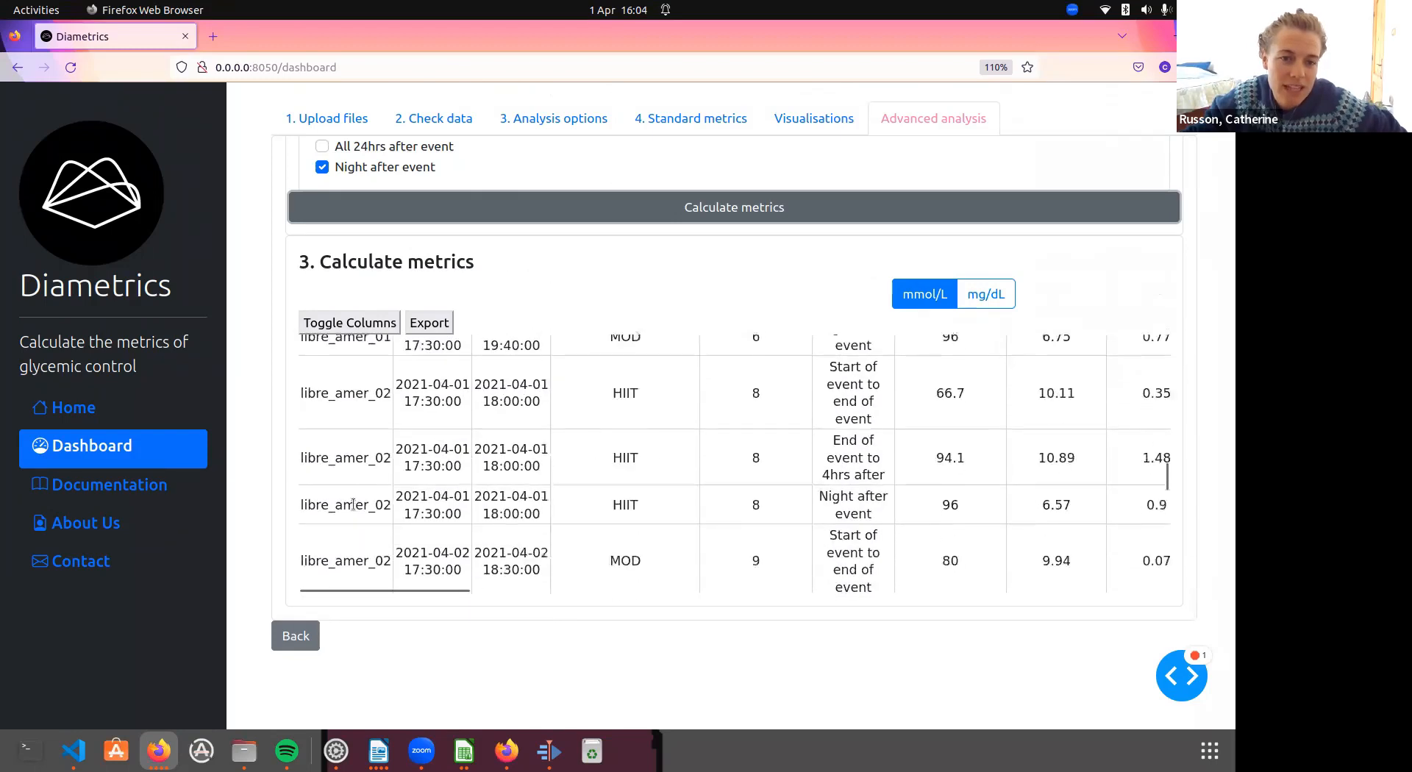
scroll(353, 500, "up", 20)
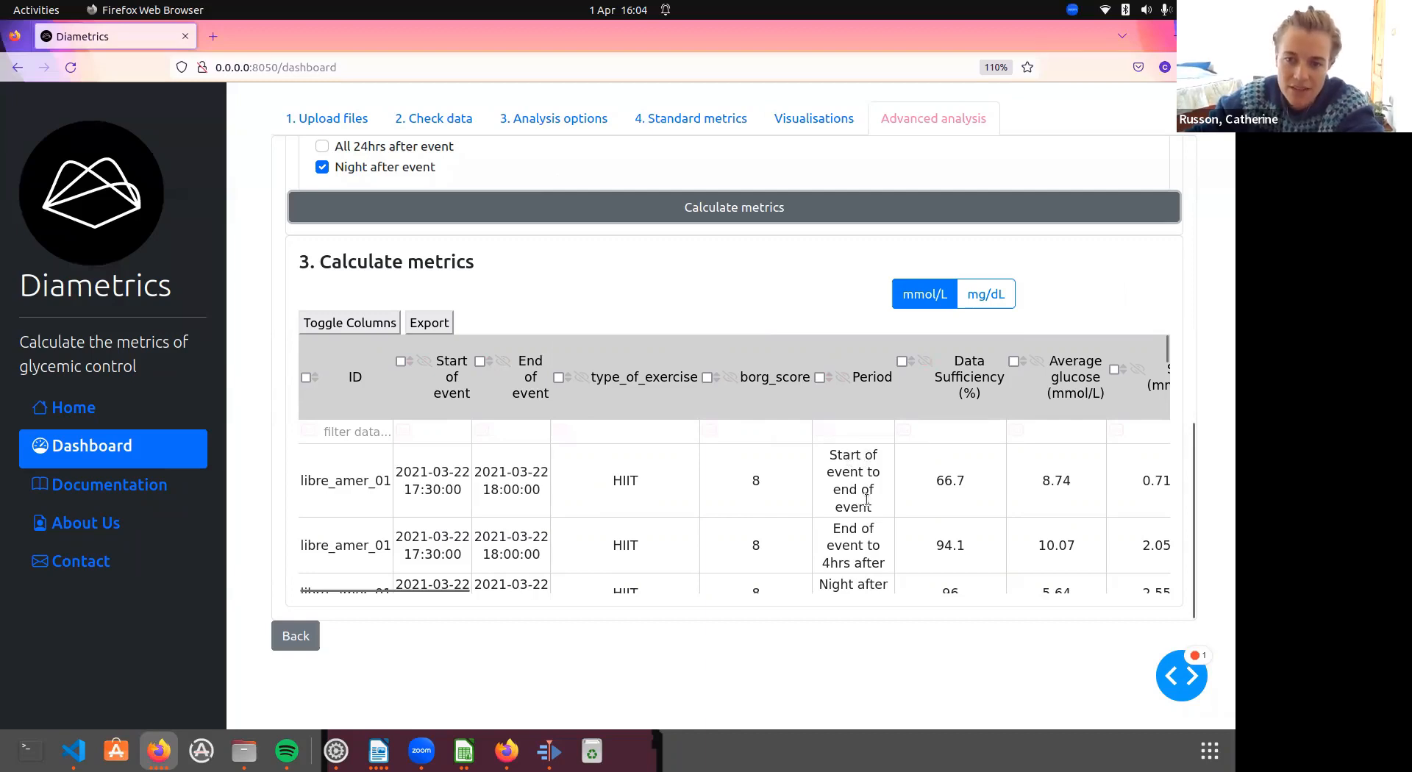
scroll(860, 559, "down", 3)
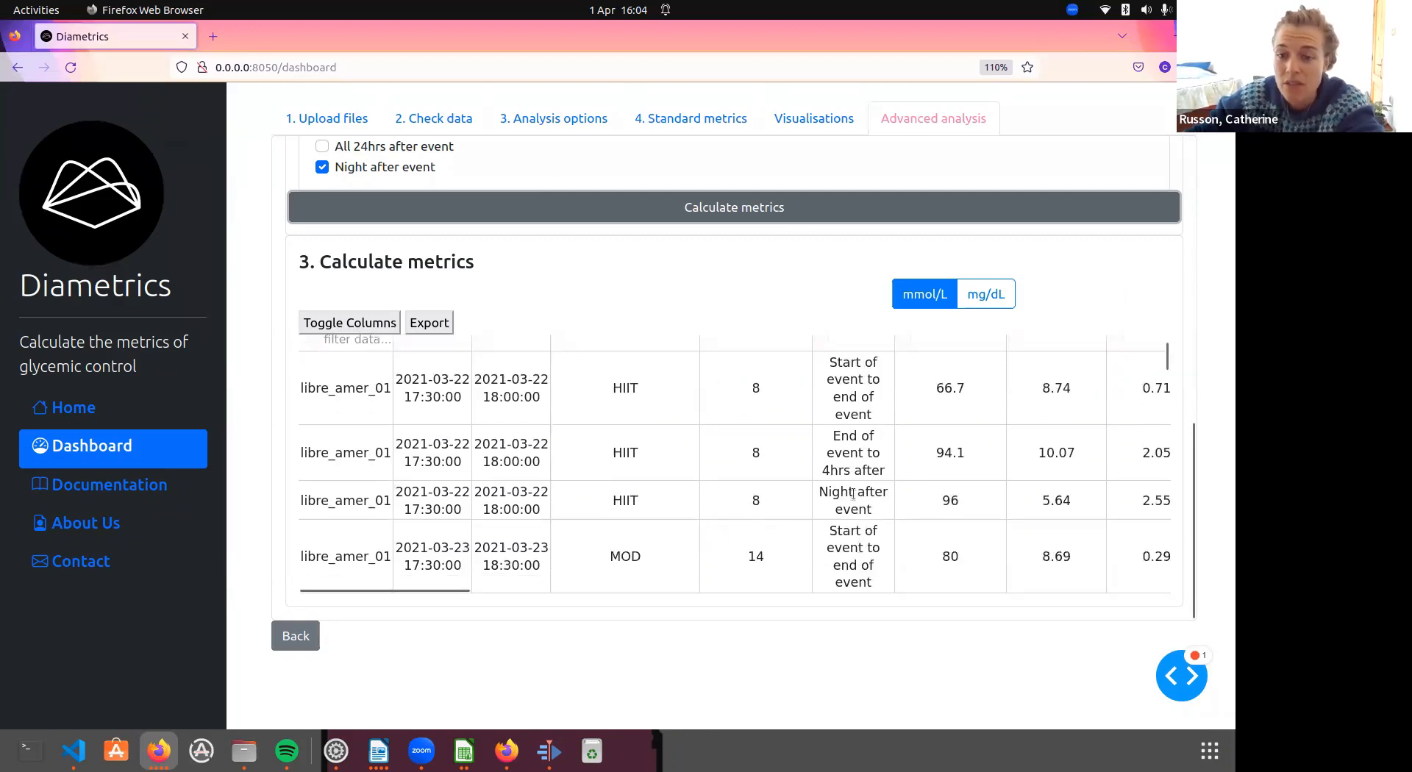
scroll(920, 514, "up", 3)
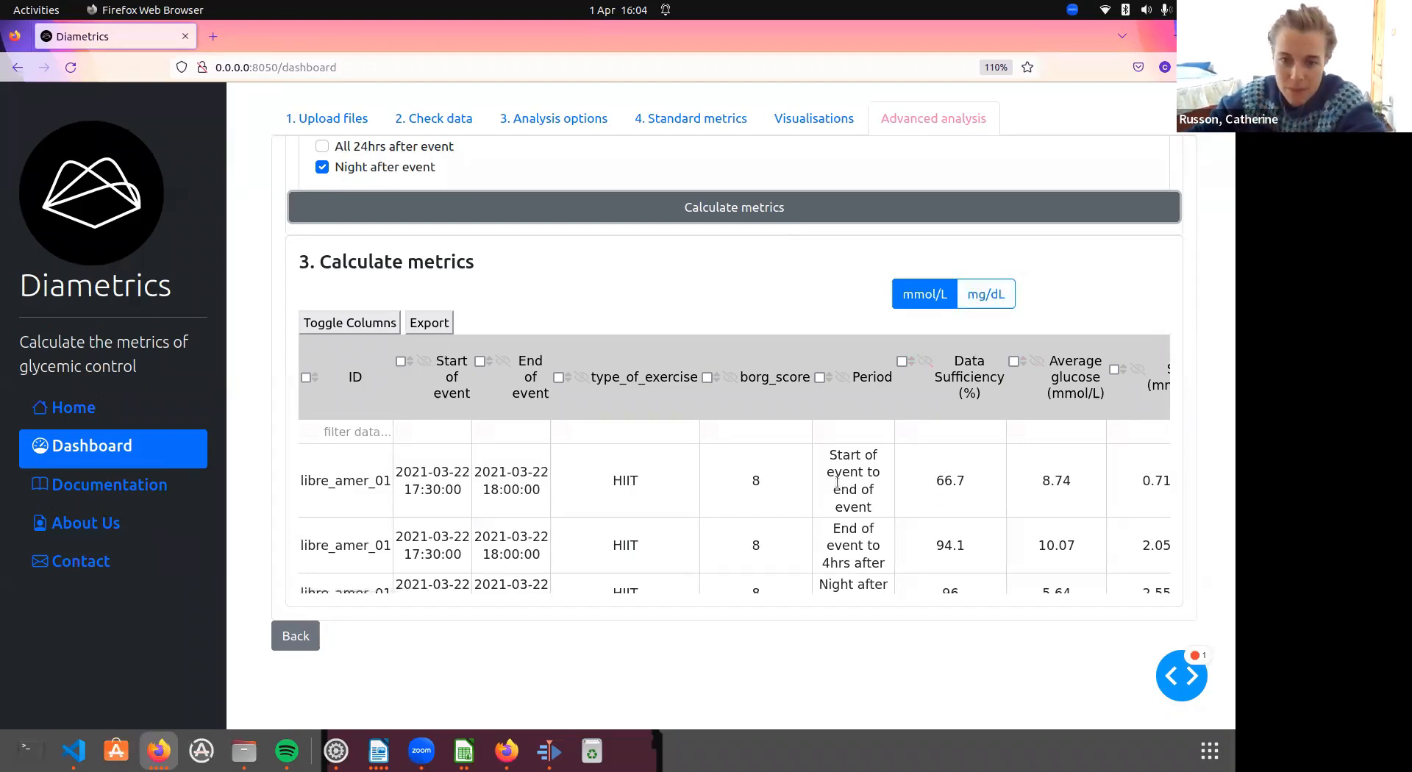
Step: Examine the LBGI, HBGI, MAGE, time in range and hypoglycemic event columns of the results table
left_click_drag(363, 587, 706, 596)
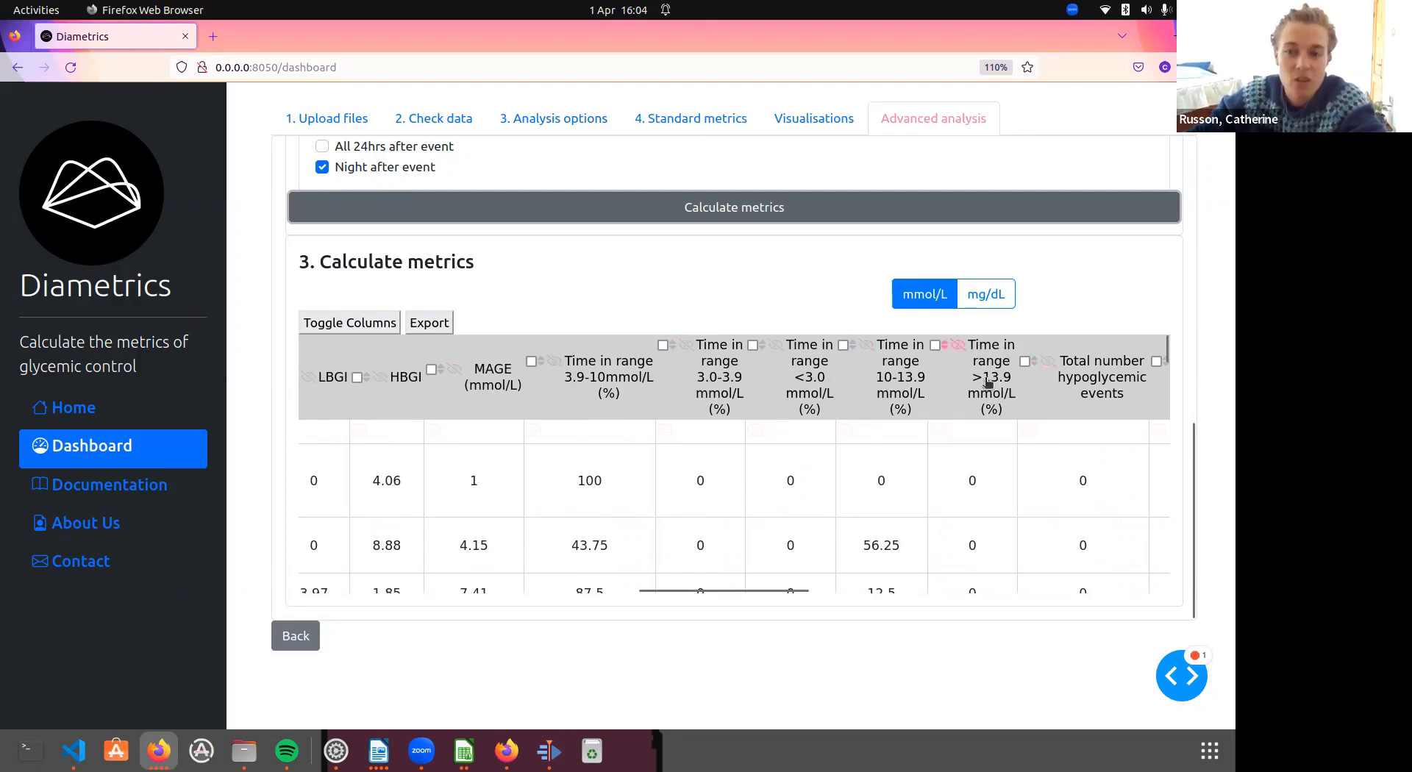
left_click_drag(782, 589, 900, 582)
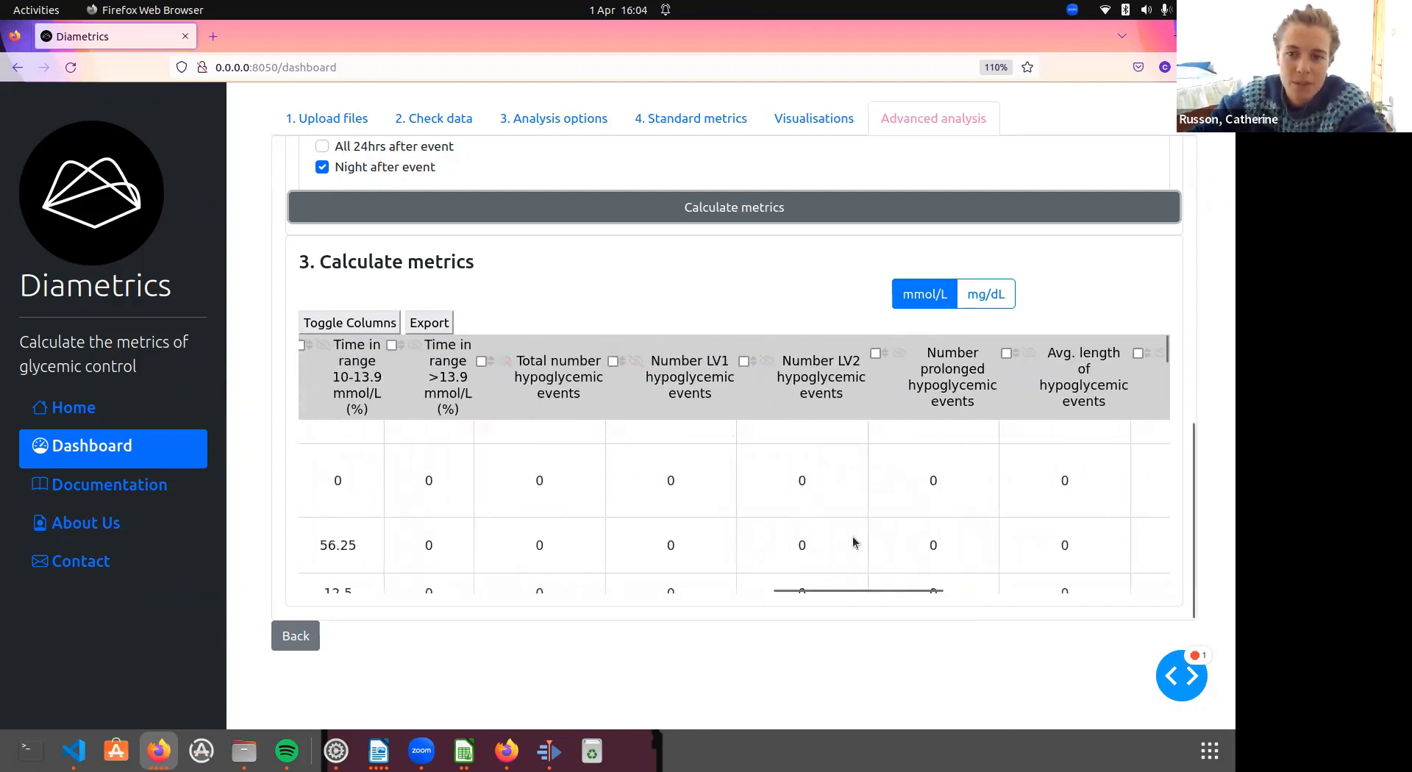
left_click_drag(868, 587, 317, 586)
Step: Display the calculated metrics in mg/dL to compare them with the mmol/L values
left_click(1009, 292)
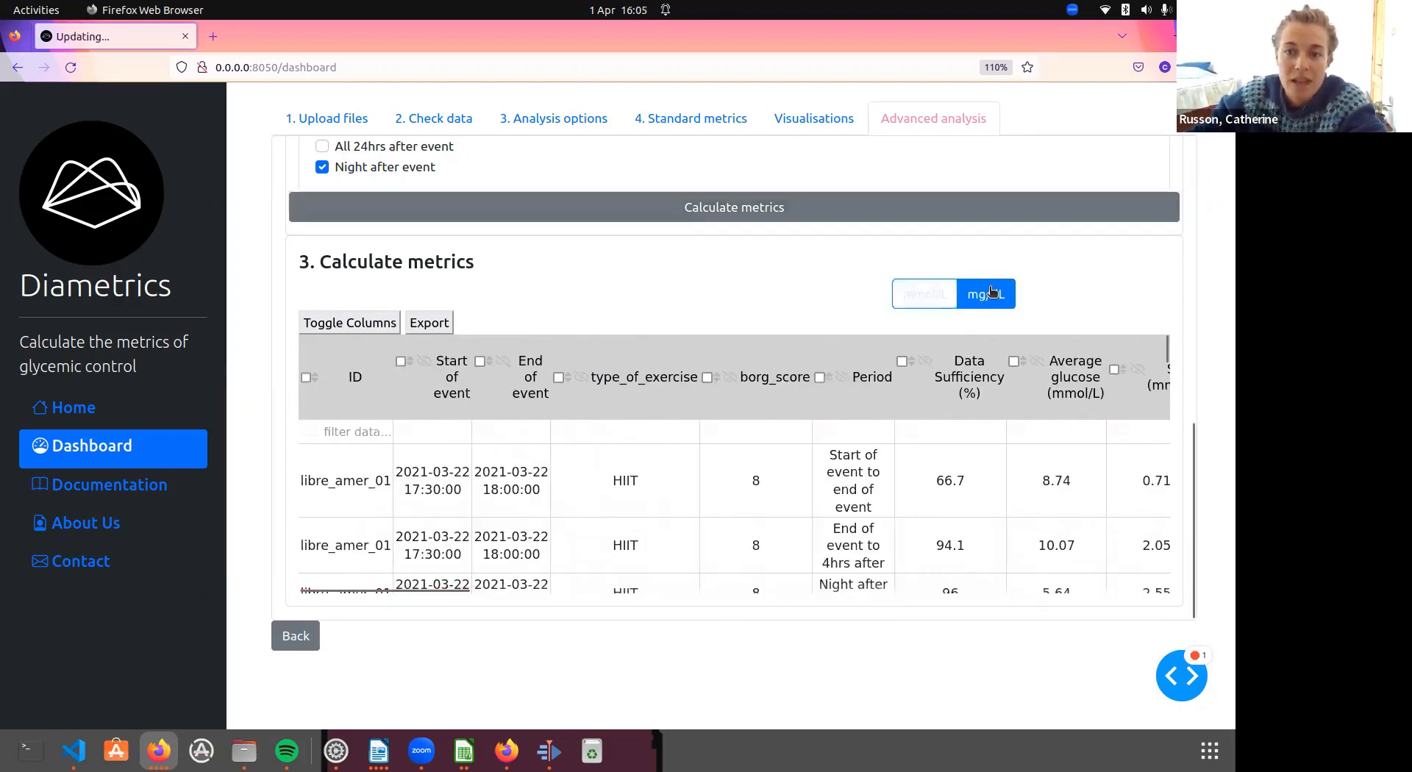
left_click(915, 302)
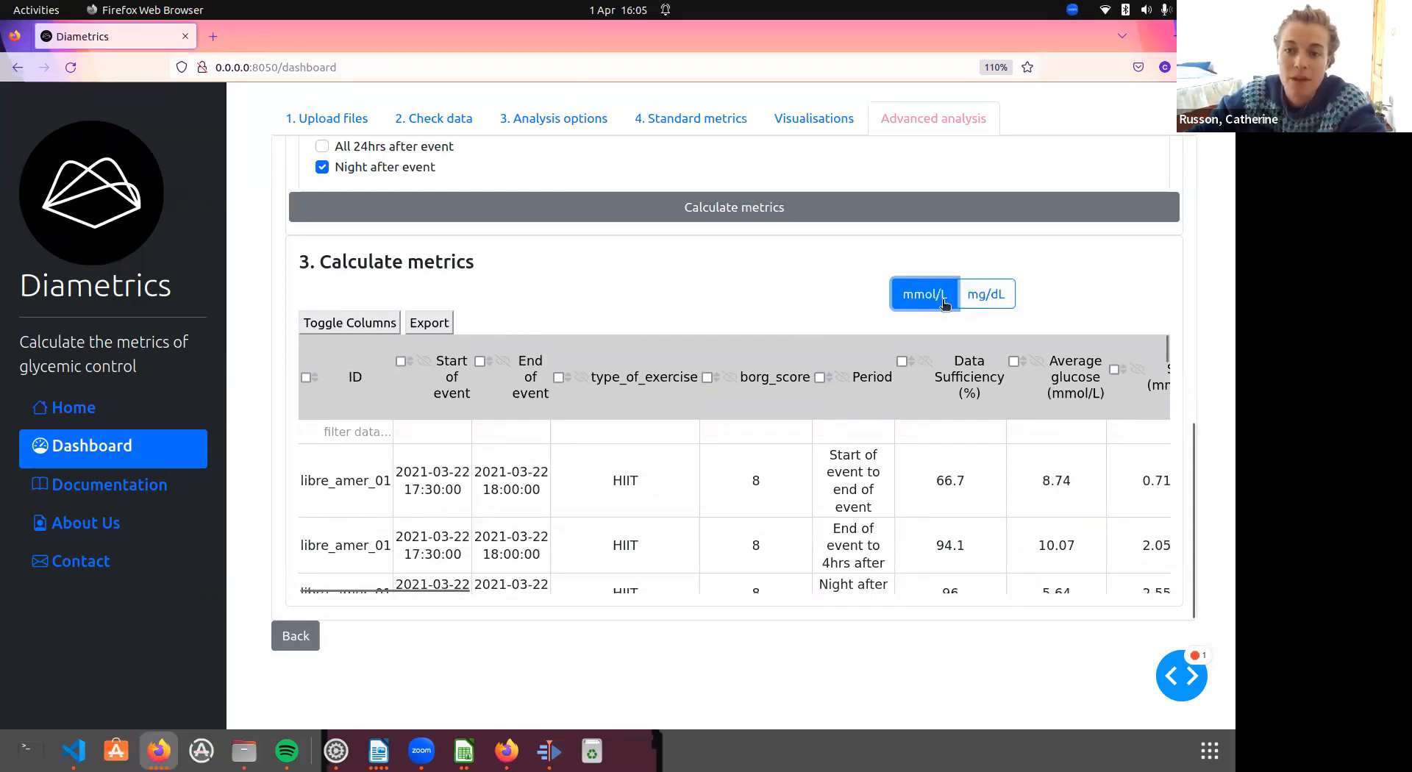
left_click(976, 297)
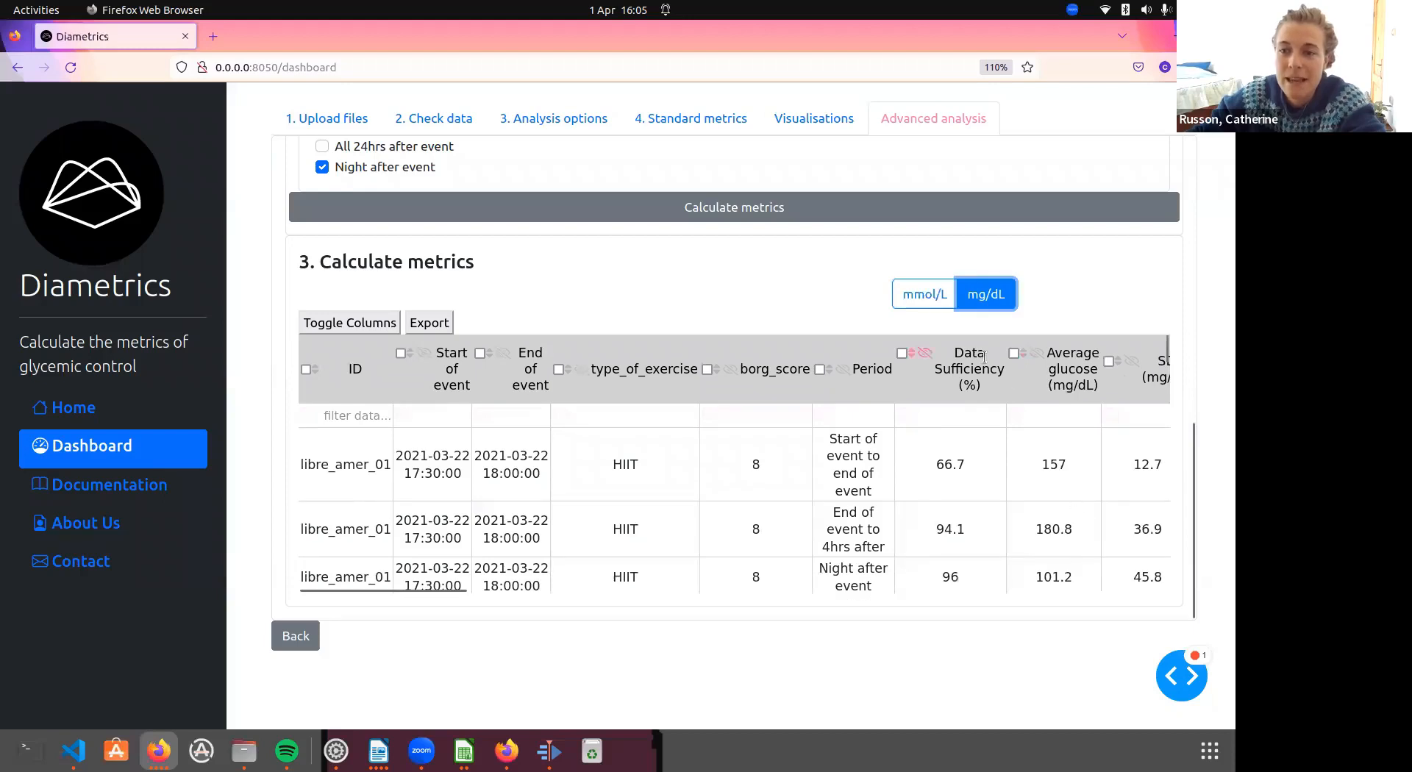
Step: Return the calculated metrics to mmol/L and export the results table
left_click(923, 296)
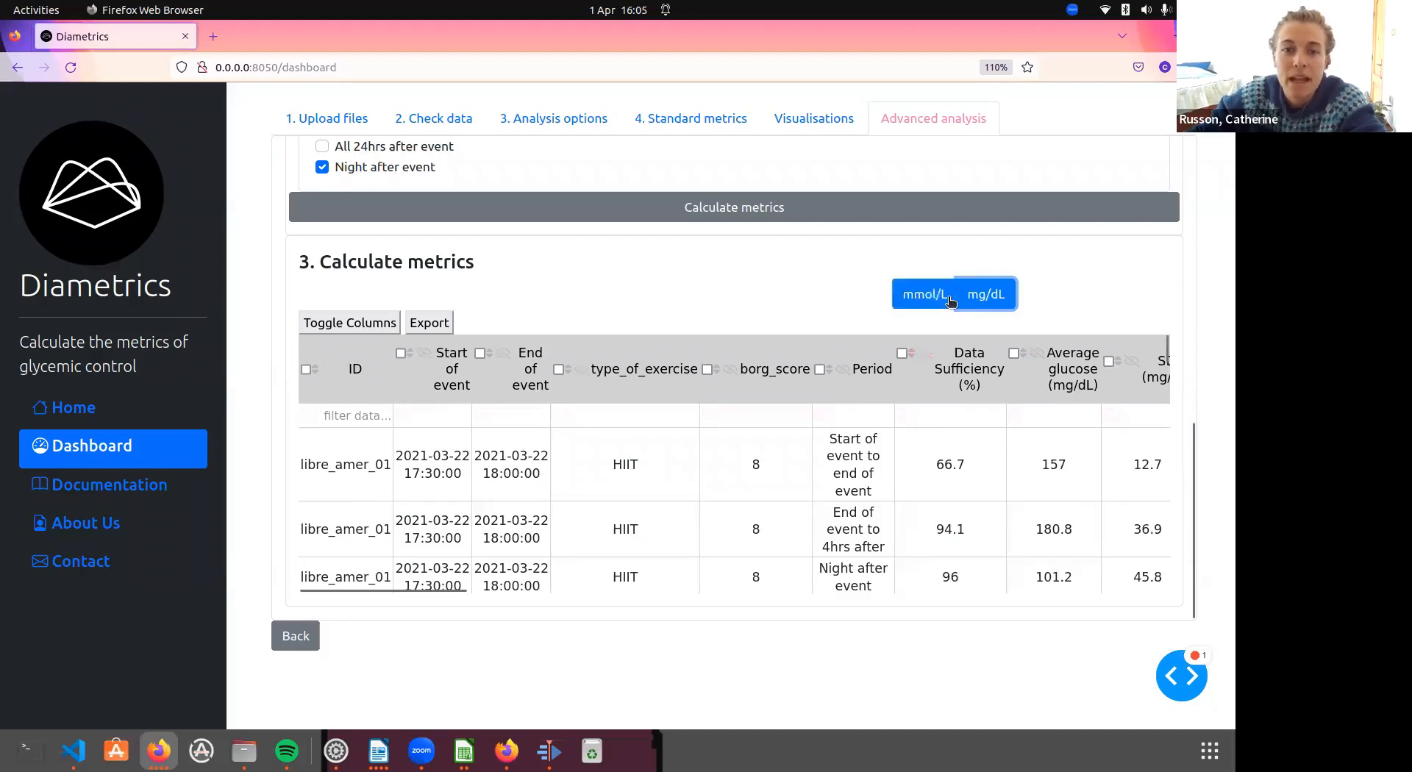
left_click(434, 331)
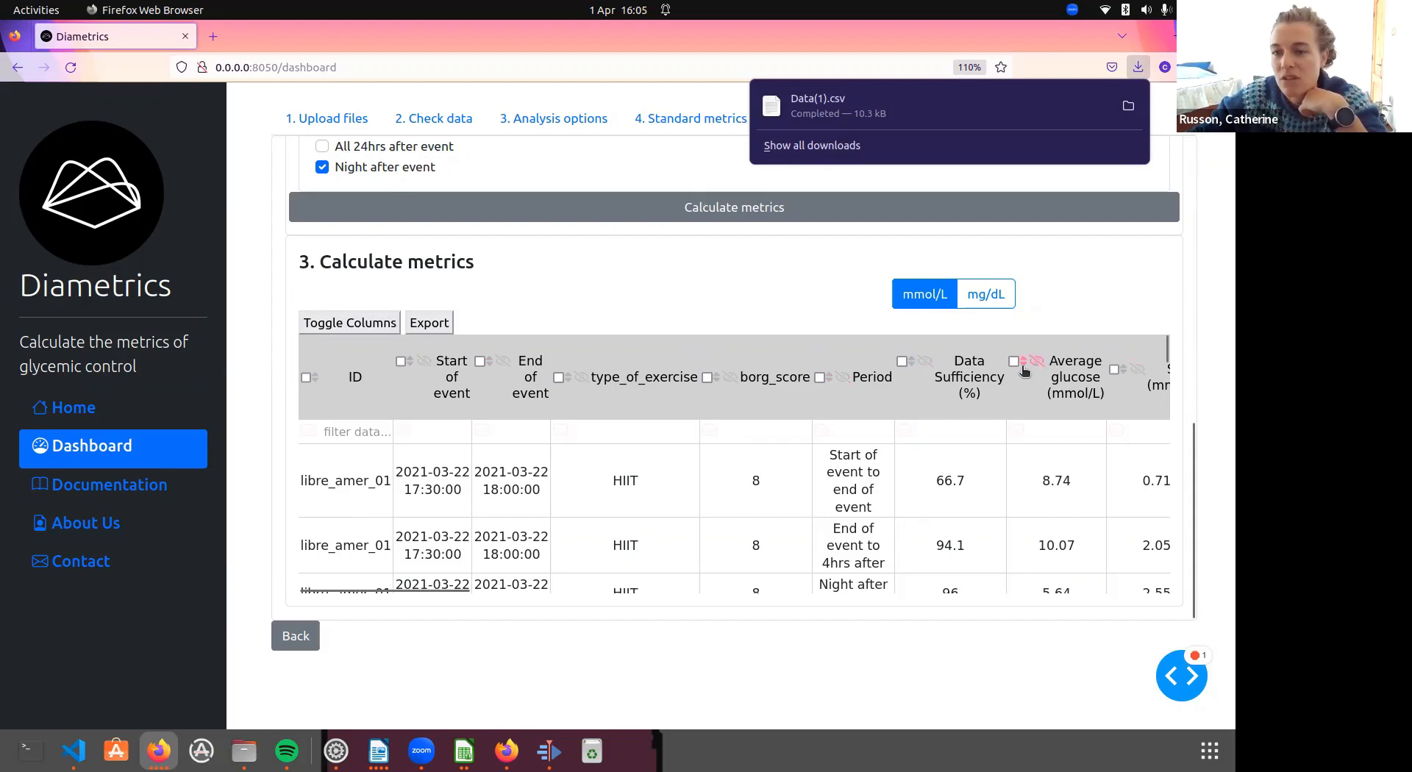
Step: Hide the Data Sufficiency (%) column in the results table and open the list of column visibility options
left_click(929, 374)
left_click(927, 366)
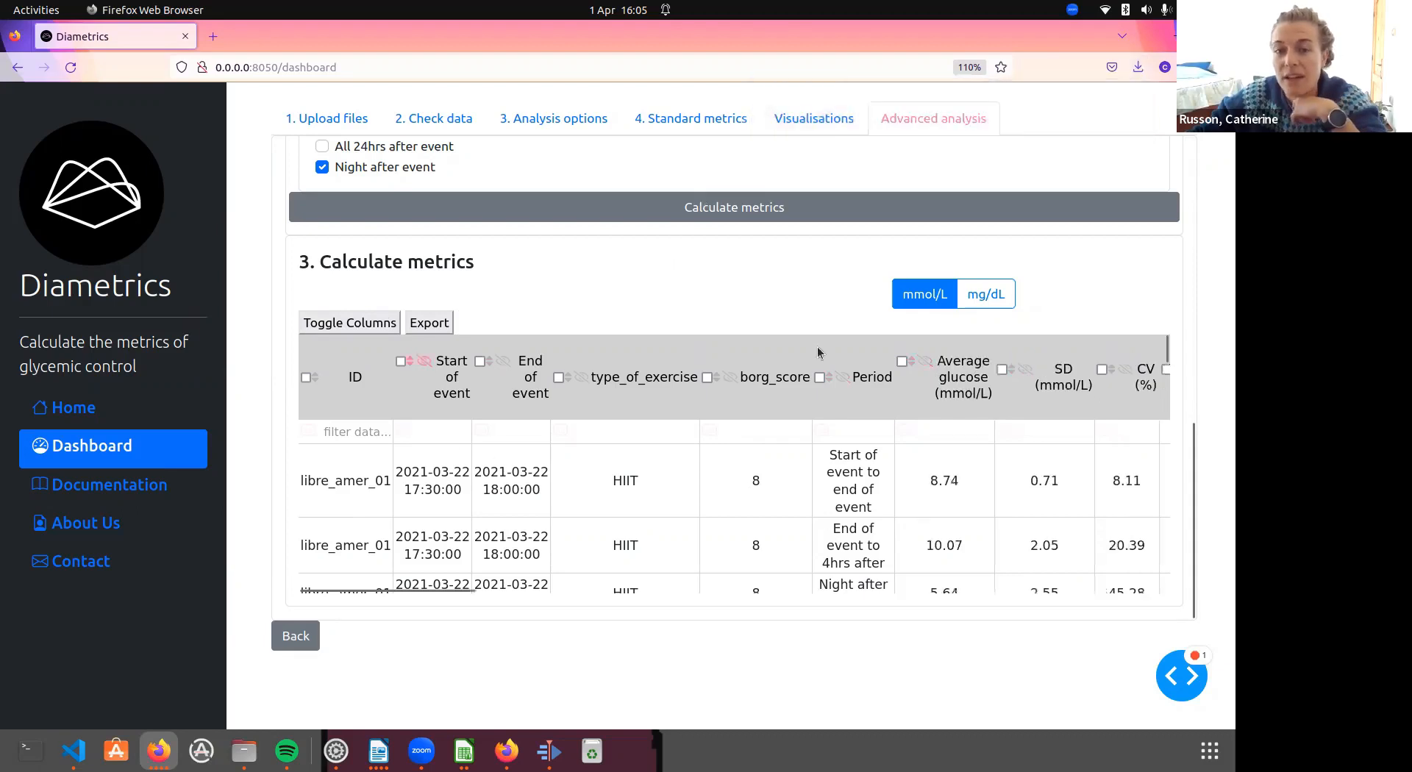
left_click(353, 322)
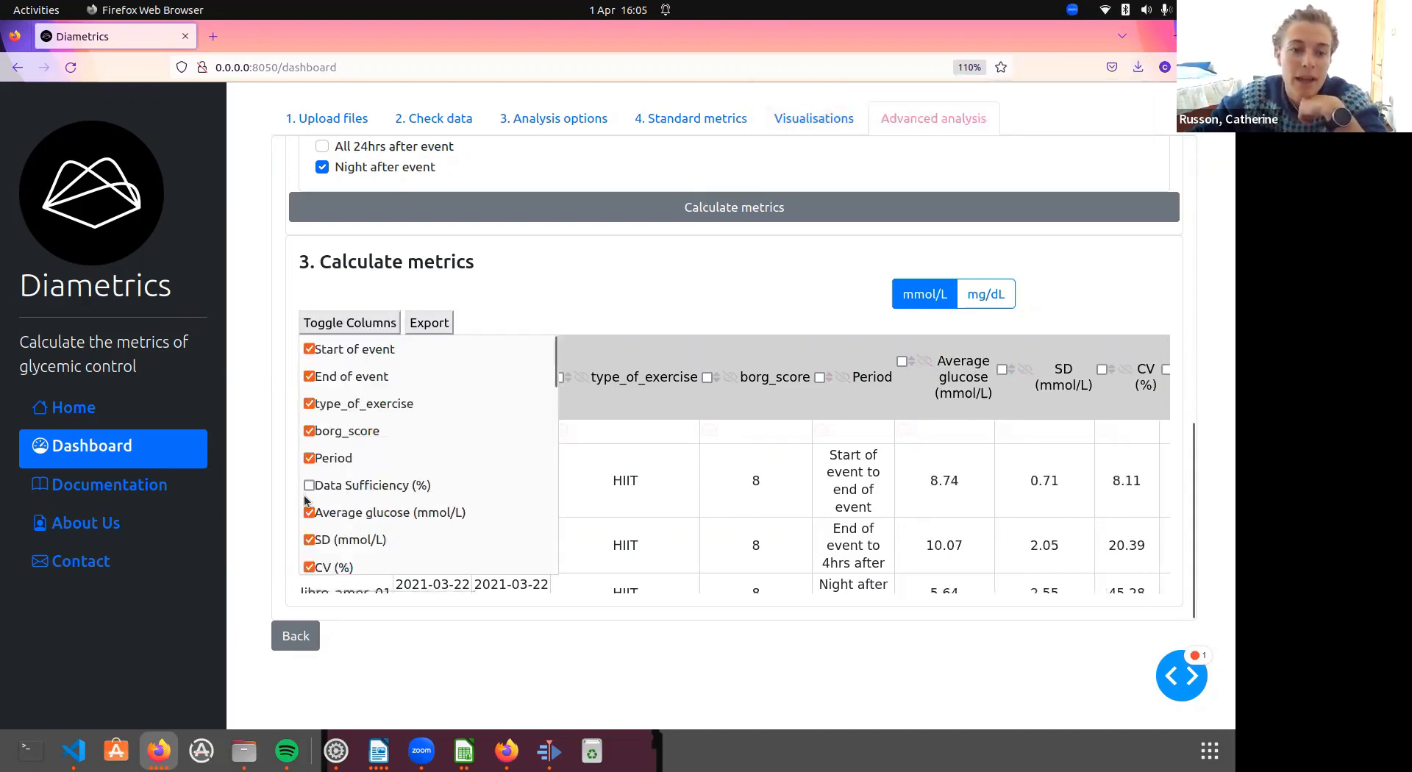